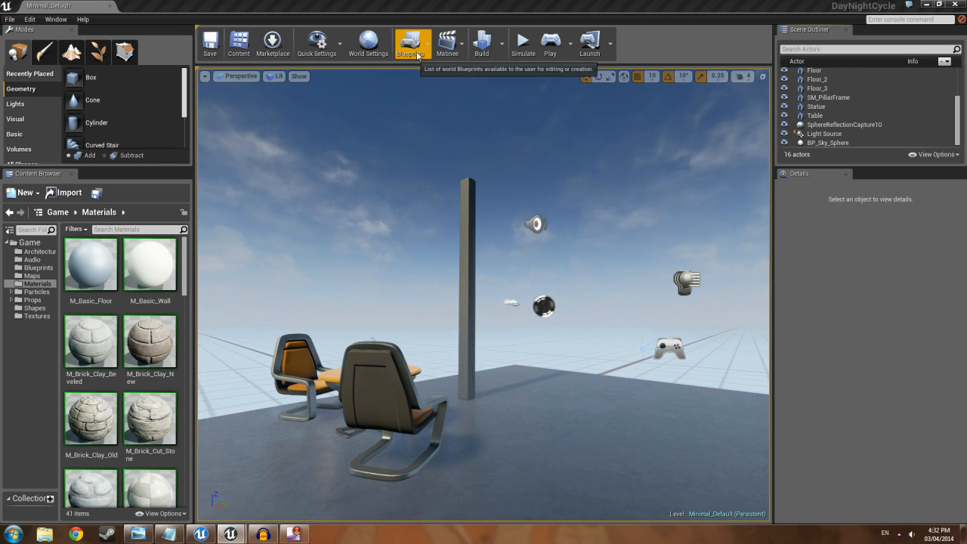
# Play the DayNightCycle level to preview its day-night cycle while moving around the scene, and stop the preview
pyautogui.click(551, 44)
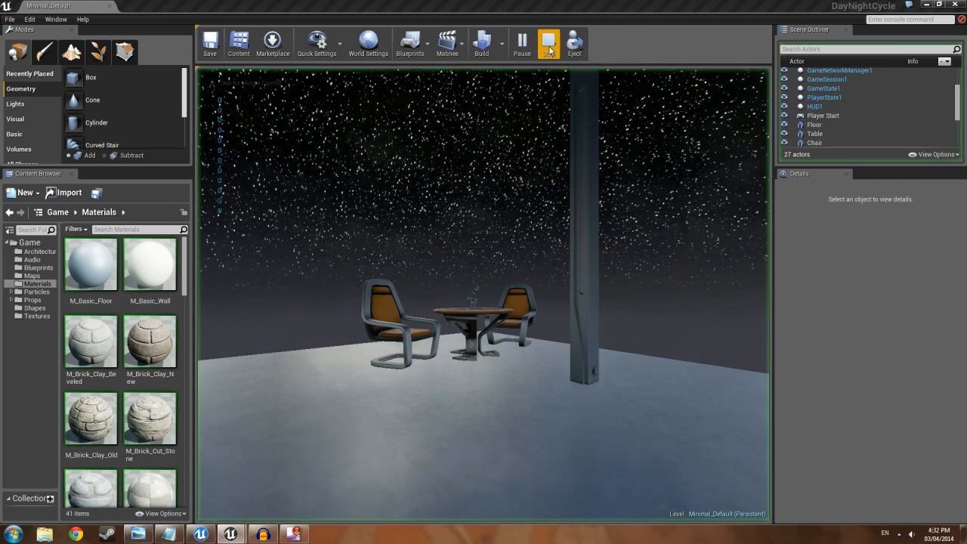
pyautogui.press('a')
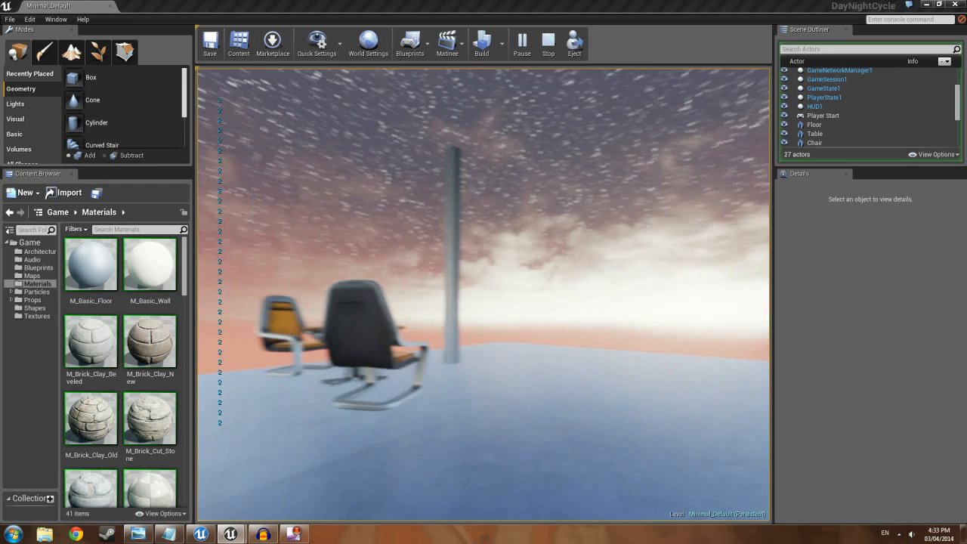
pyautogui.press('Escape')
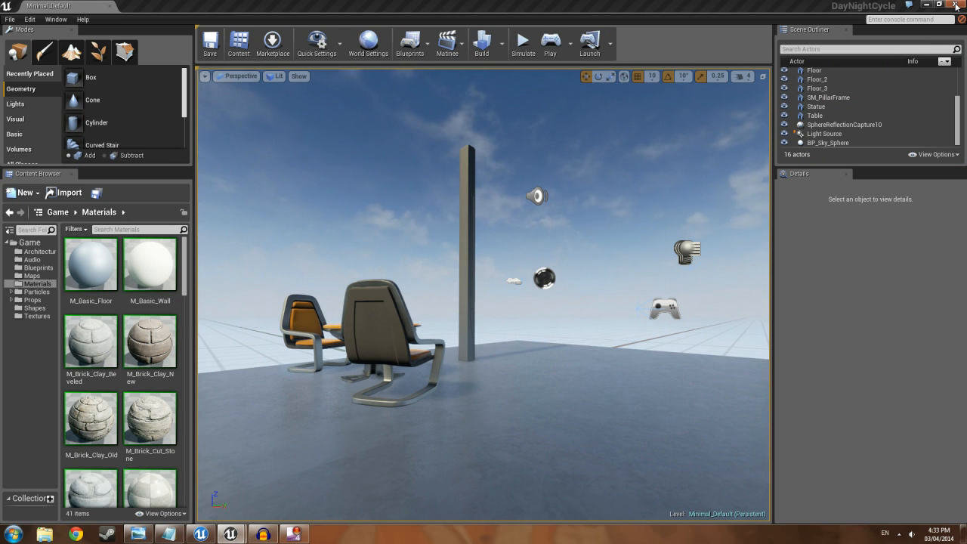
# Close the DayNightCycle project and create a new Blank project named DayNightTut
pyautogui.click(956, 5)
pyautogui.click(231, 533)
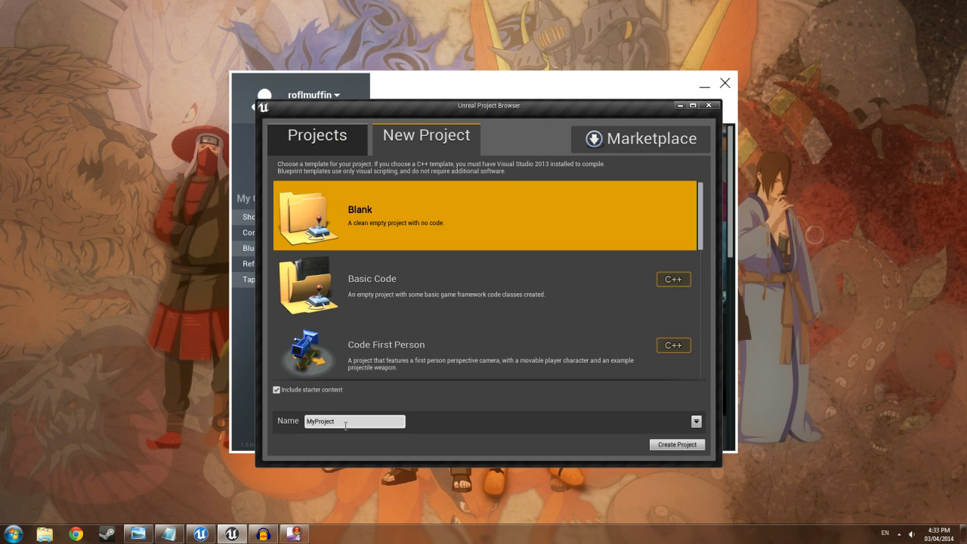
pyautogui.hotkey('ctrl', 'a')
pyautogui.press('BackSpace')
pyautogui.write('DayNightTut')
pyautogui.click(691, 446)
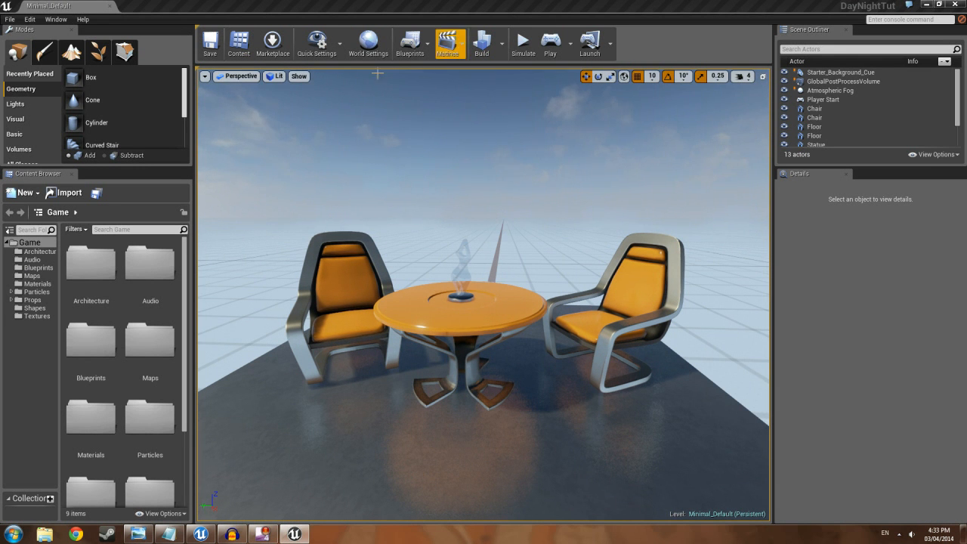
# Set the Light Source actor's Mobility to Movable
pyautogui.scroll(-3, 959, 81)
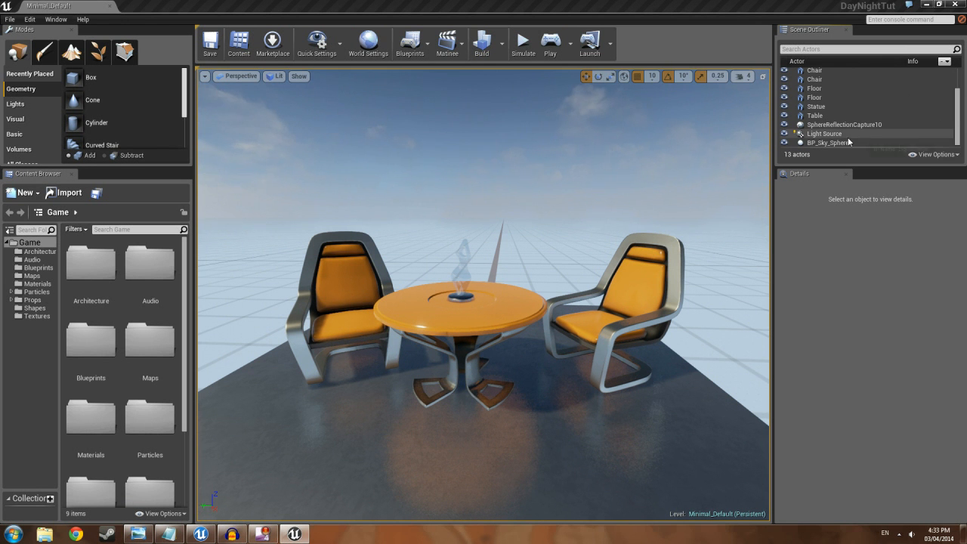
pyautogui.click(821, 134)
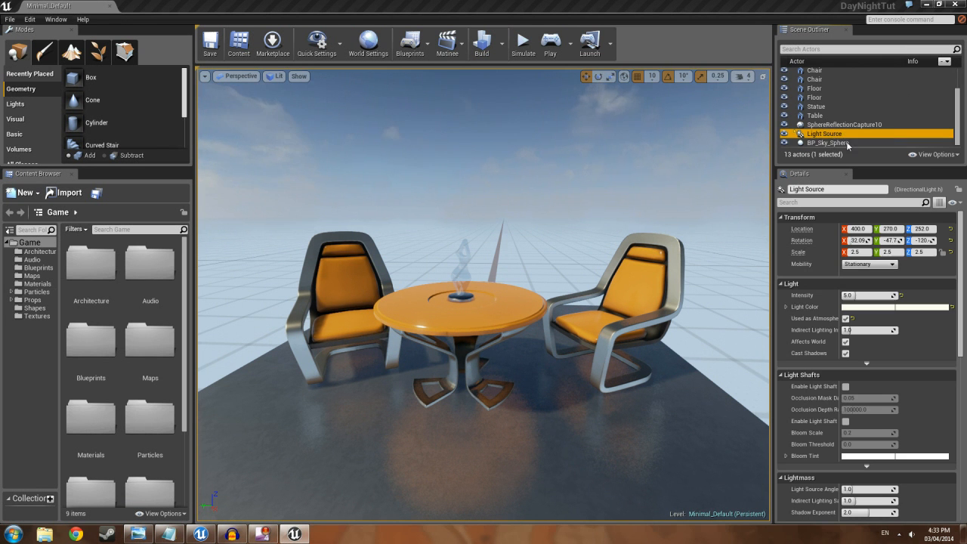
pyautogui.moveTo(664, 239); pyautogui.dragTo(678, 229, button='right')
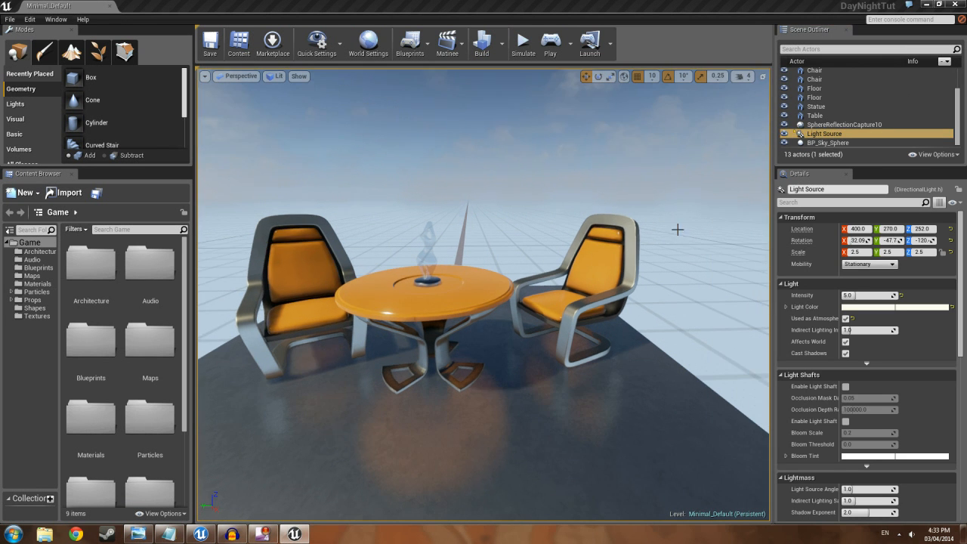
pyautogui.moveTo(674, 278); pyautogui.dragTo(722, 278, button='right')
pyautogui.press('s')
pyautogui.press('s')
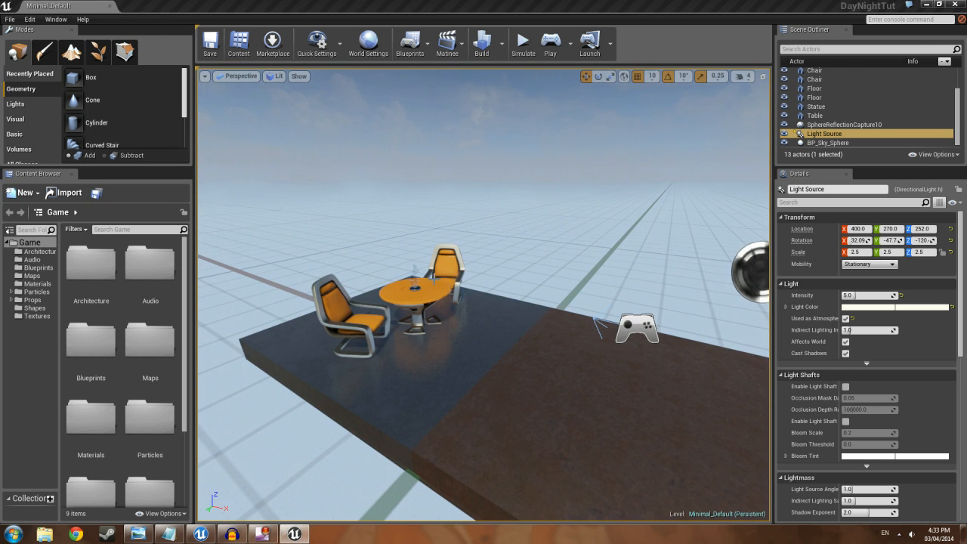
pyautogui.moveTo(529, 345); pyautogui.dragTo(589, 310, button='right')
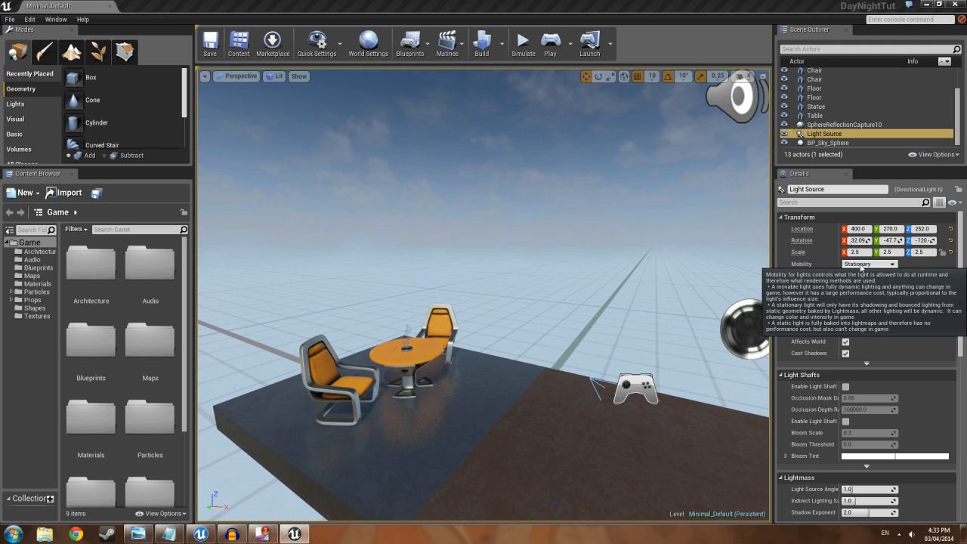
pyautogui.moveTo(680, 303); pyautogui.dragTo(340, 183, button='right')
pyautogui.click(281, 261)
pyautogui.moveTo(281, 261); pyautogui.dragTo(226, 363, button='right')
pyautogui.click(825, 134)
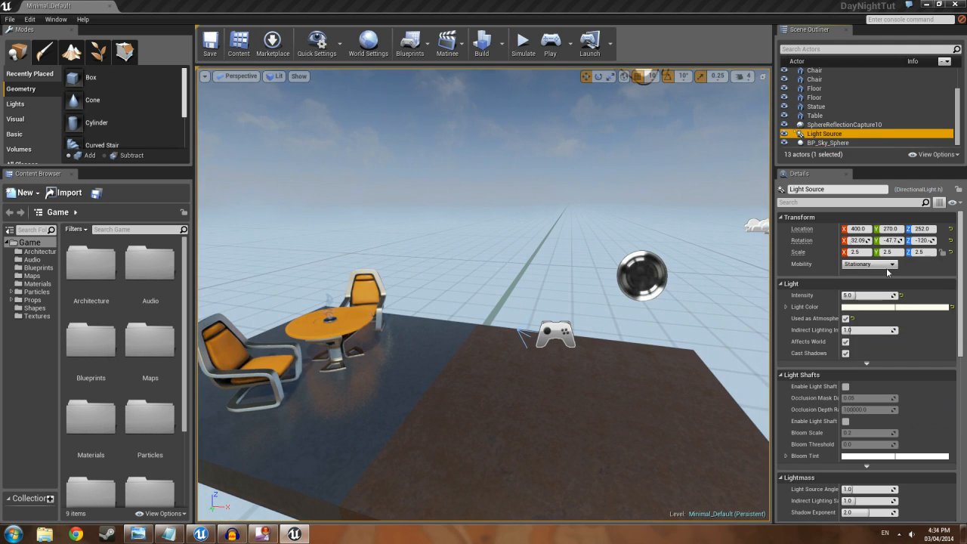
pyautogui.click(869, 264)
pyautogui.click(862, 284)
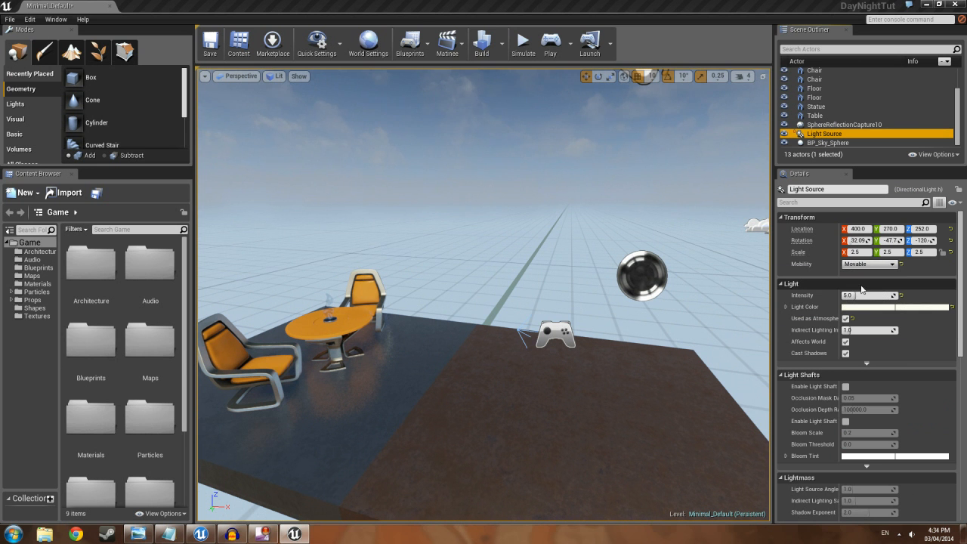
# Turn off Cast Static Shadows in the Light Source's advanced light settings and build the level
pyautogui.click(867, 364)
pyautogui.scroll(-2, 864, 378)
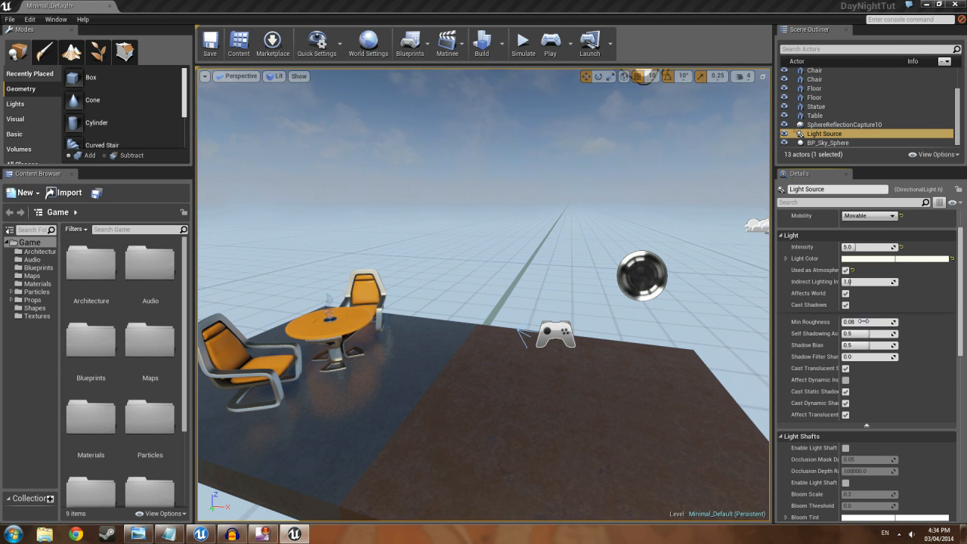
pyautogui.click(846, 392)
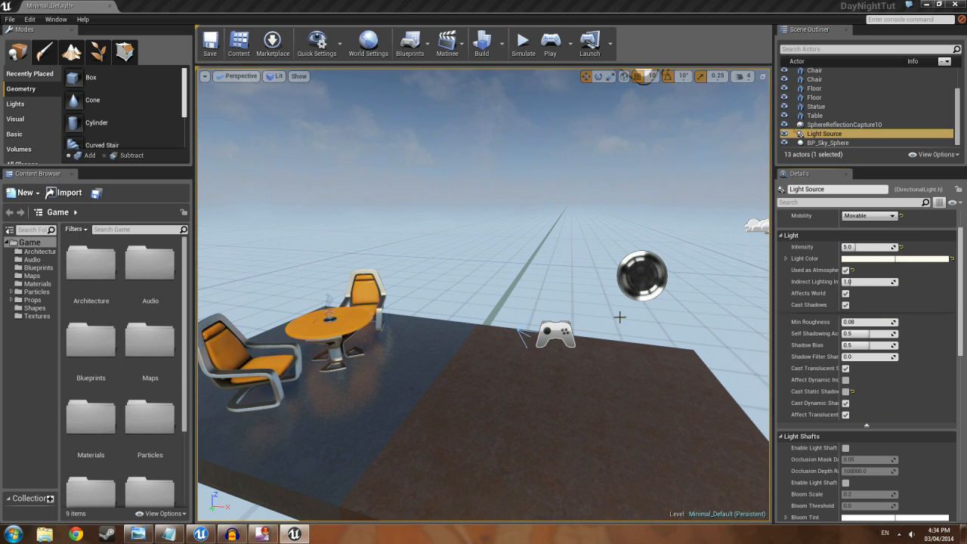
pyautogui.moveTo(634, 301); pyautogui.dragTo(620, 333)
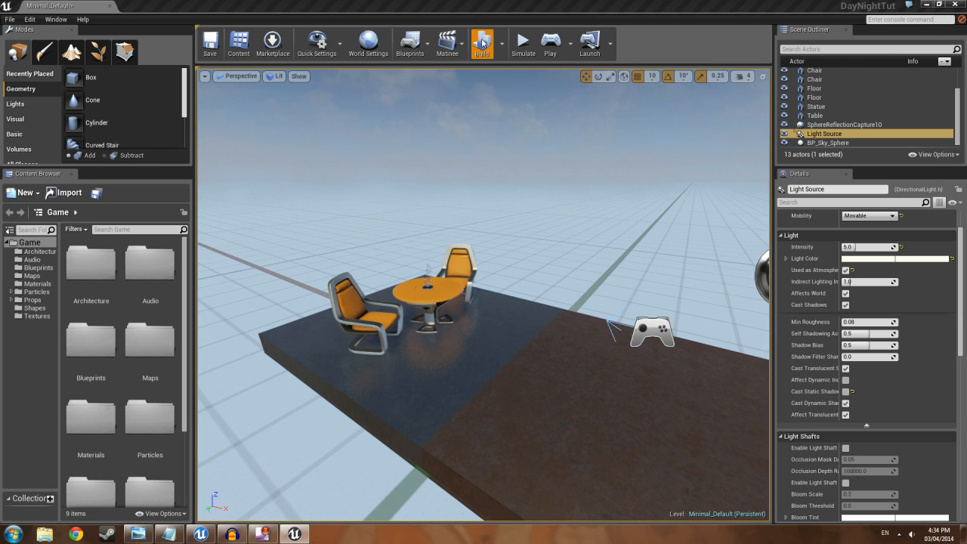
pyautogui.click(484, 45)
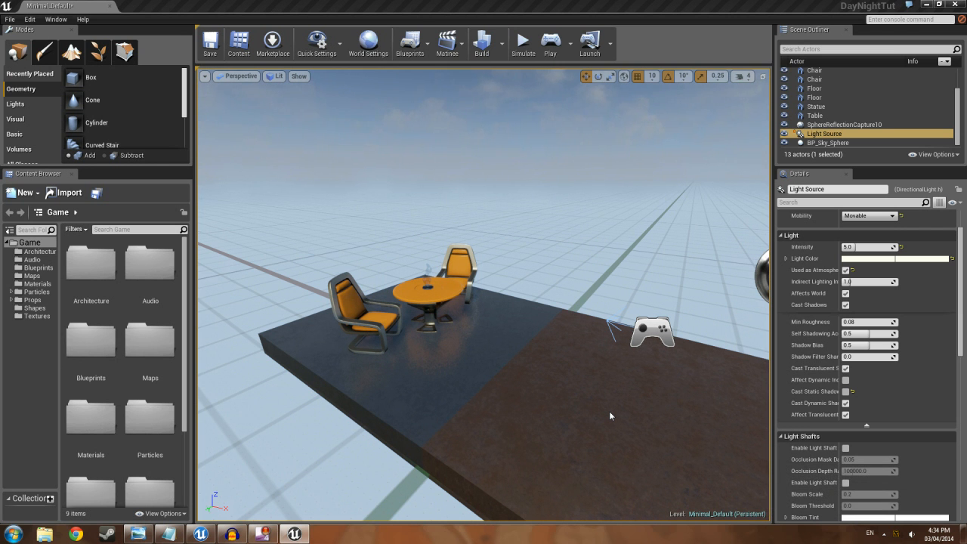
# Open the Level Blueprint and add a timeline named Rotation Timeline to its event graph
pyautogui.click(411, 45)
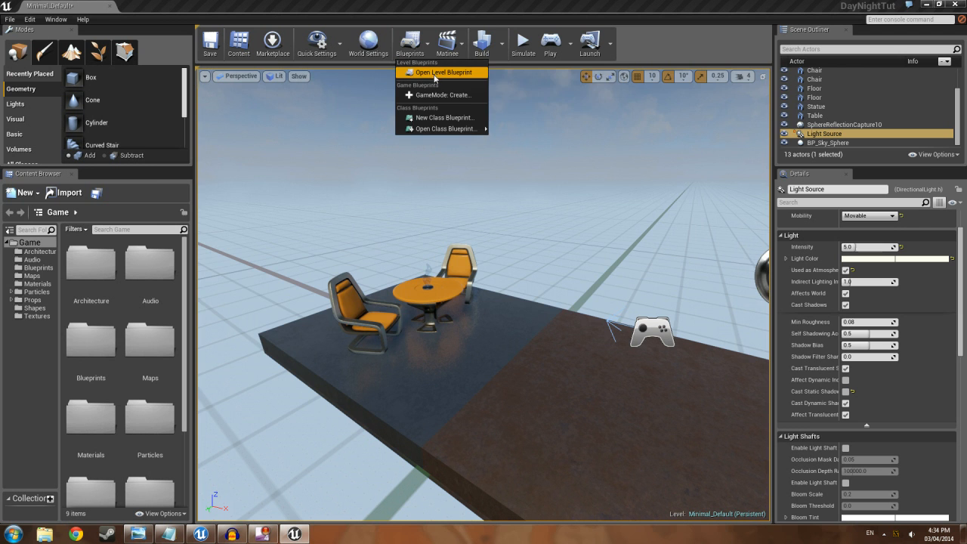
pyautogui.click(435, 73)
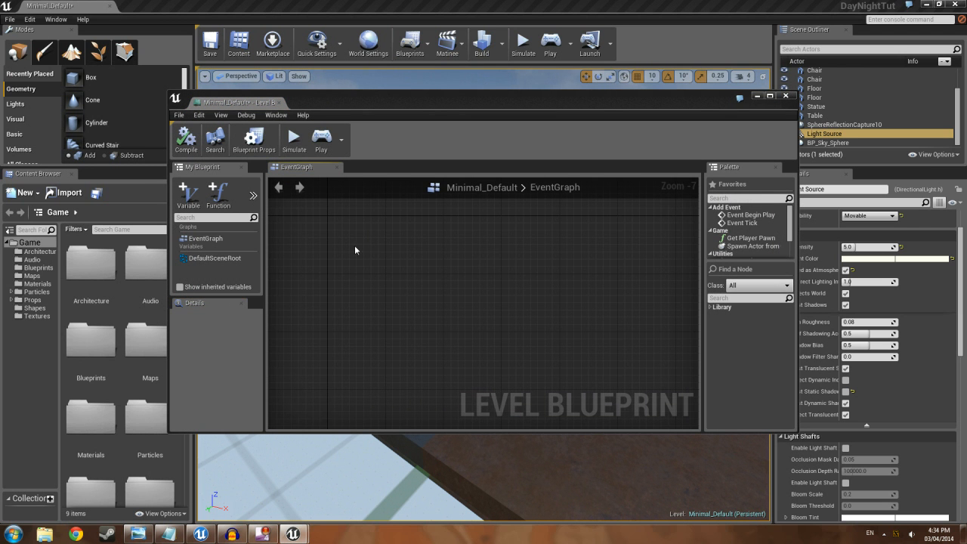
pyautogui.rightClick(356, 249)
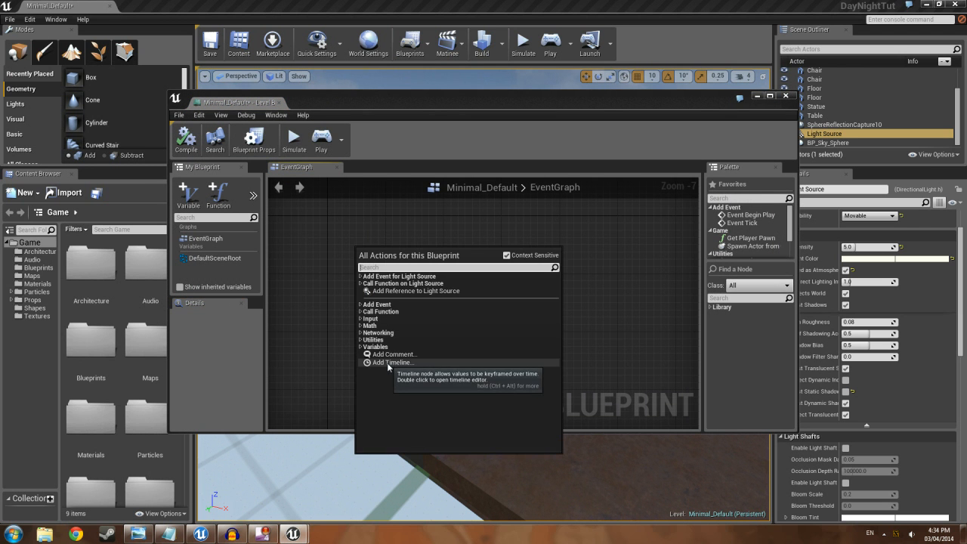
pyautogui.click(388, 364)
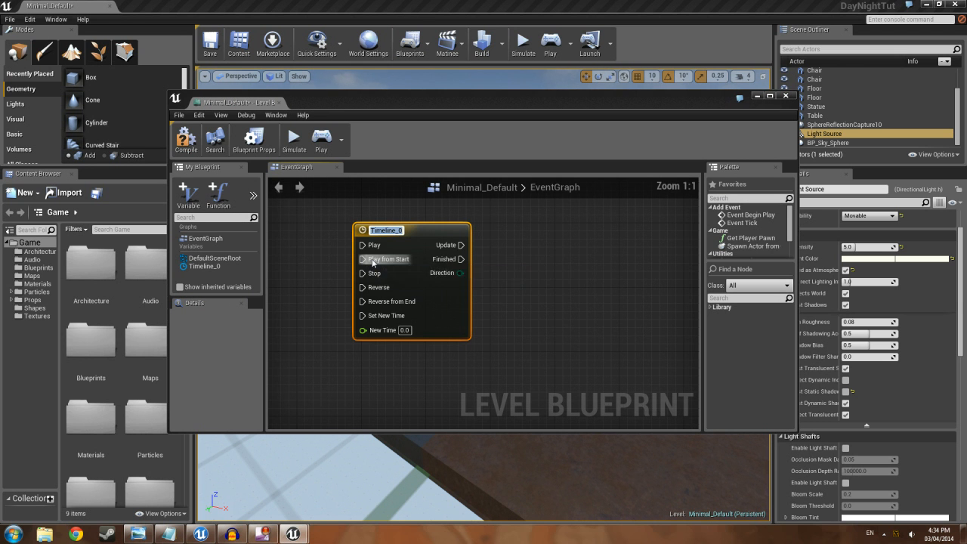
pyautogui.write('Rotation Timeline')
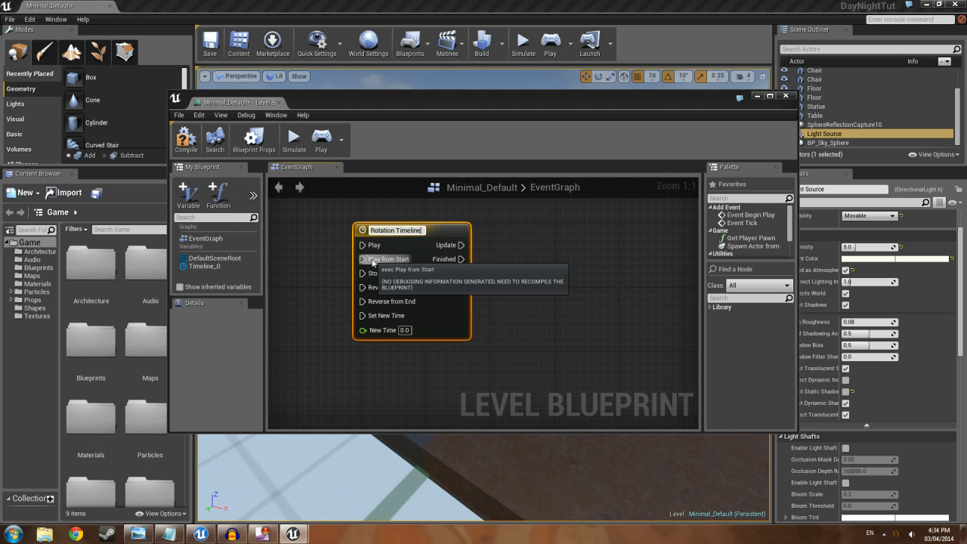
pyautogui.press('Return')
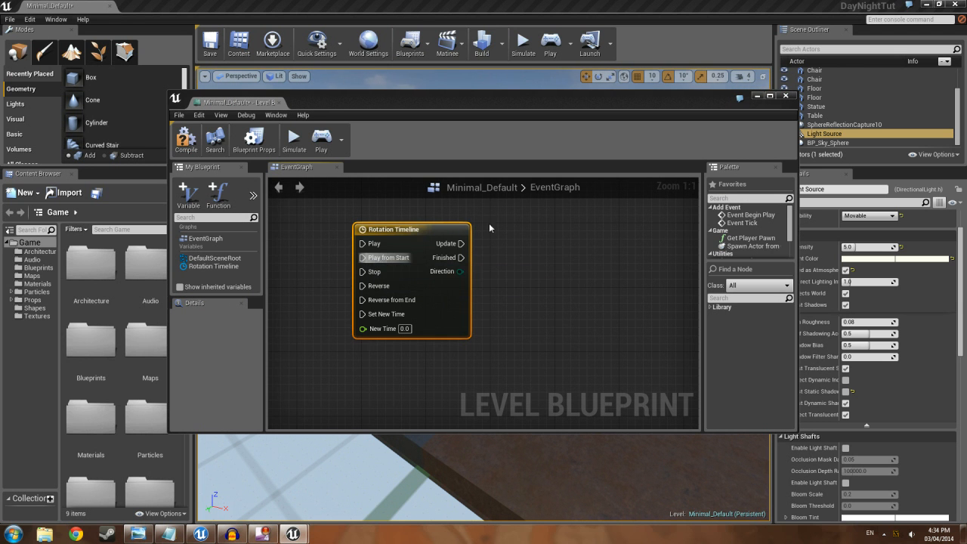
# Add a float track named Rot to the Rotation Timeline and set the timeline length to 24.00
pyautogui.doubleClick(427, 230)
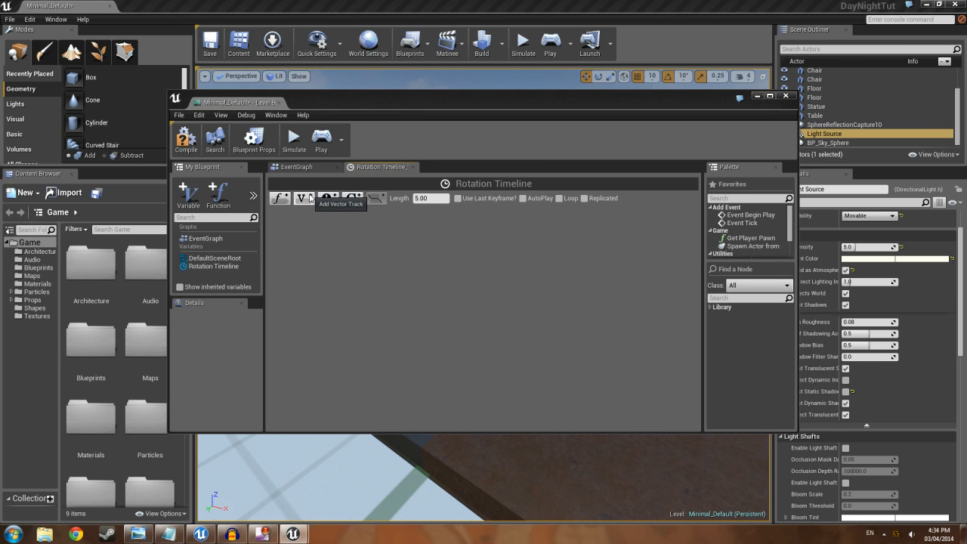
pyautogui.click(280, 199)
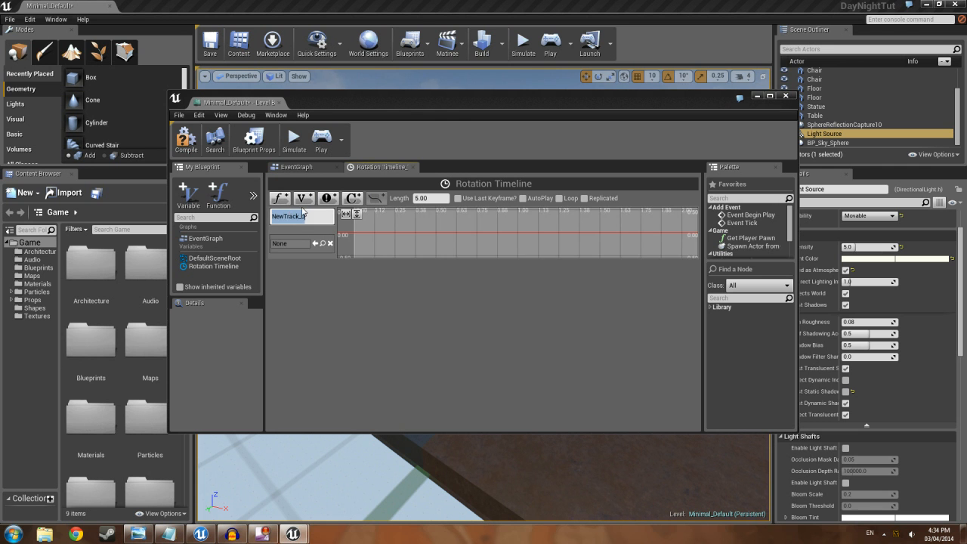
pyautogui.write('Rot')
pyautogui.press('Return')
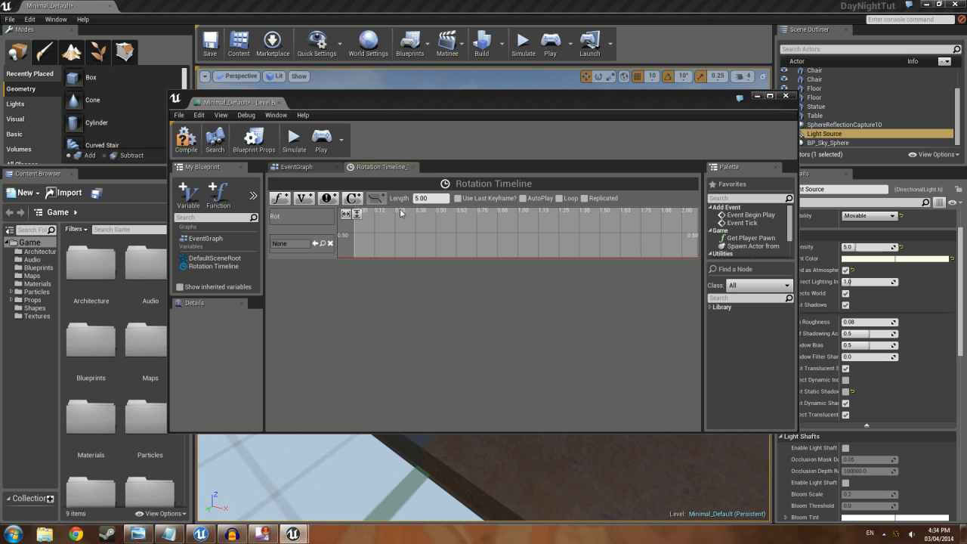
pyautogui.click(437, 197)
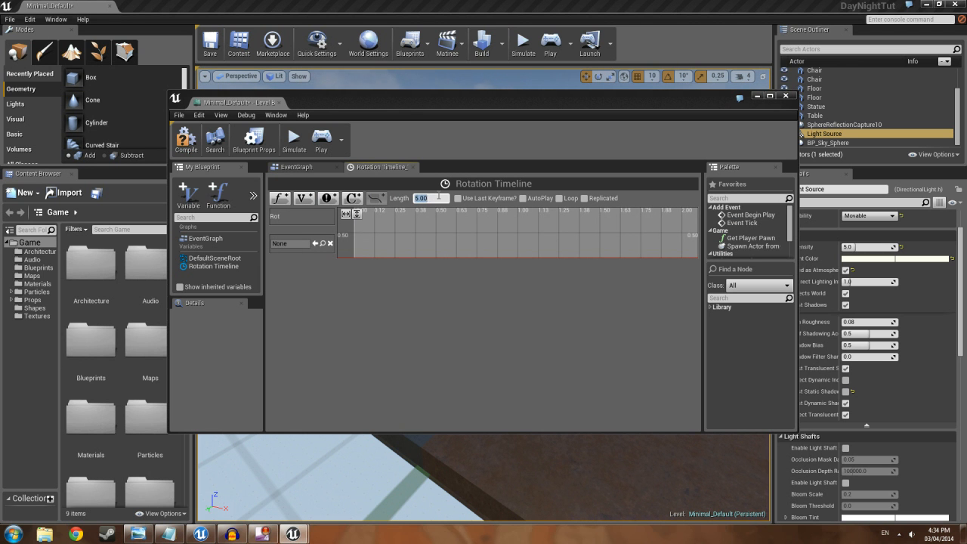
pyautogui.click(396, 244)
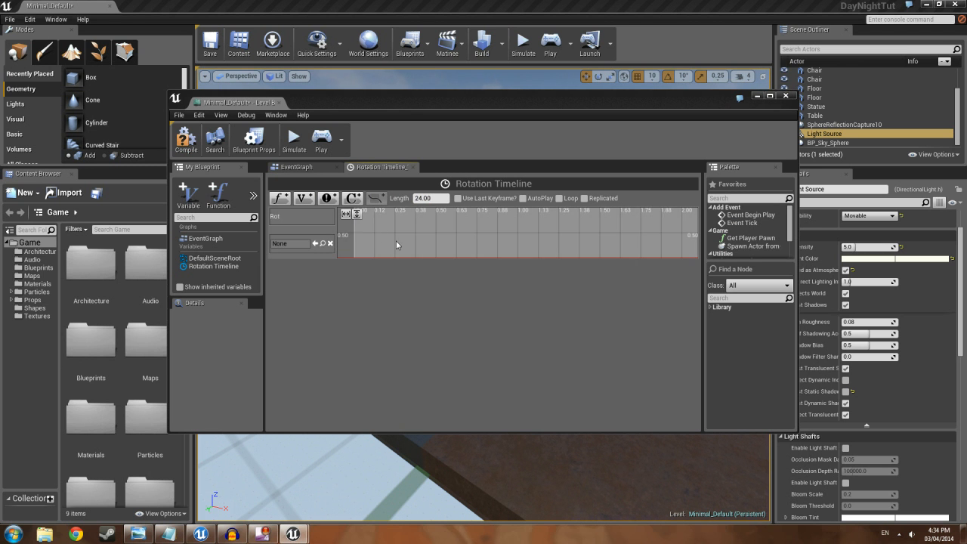
# Add a keyframe to the Rot track at time 0 with value -270
pyautogui.keyDown('shift'); pyautogui.click(354, 230); pyautogui.keyUp('shift')
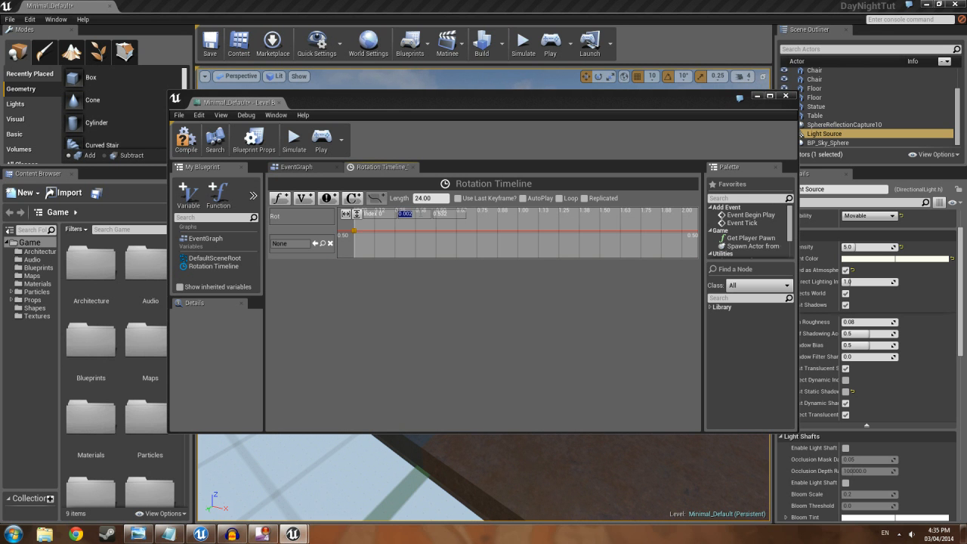
pyautogui.click(441, 214)
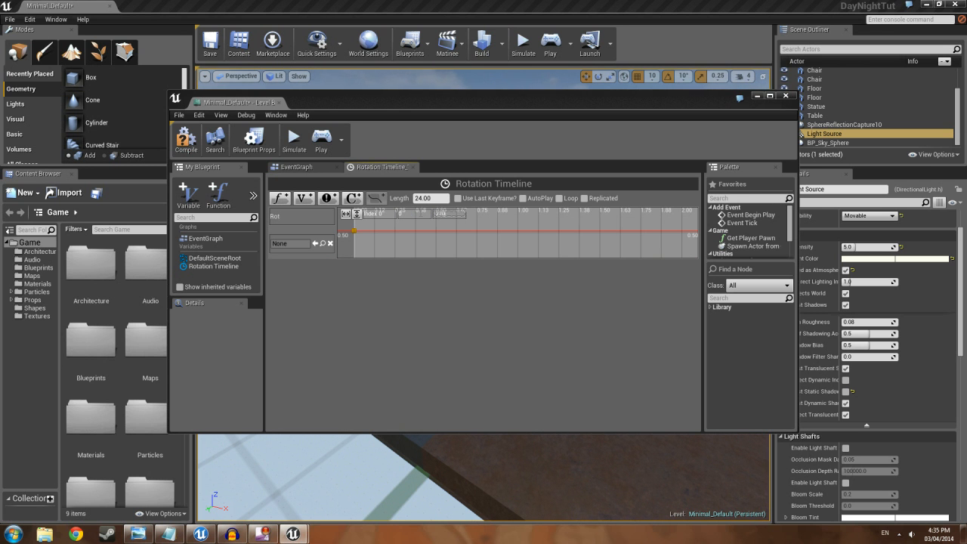
pyautogui.write('270')
pyautogui.press('Return')
pyautogui.click(346, 215)
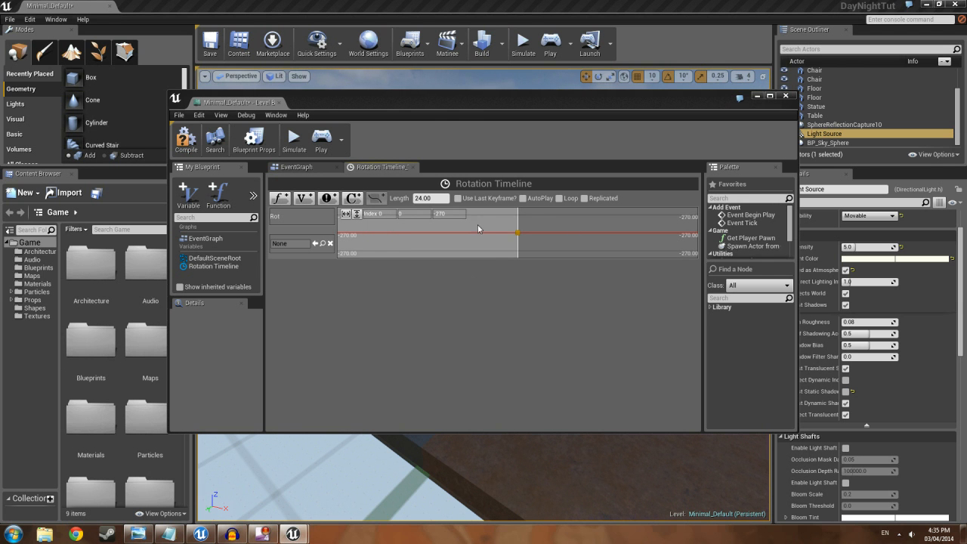
# Add a second Rot keyframe at time 24 with value 90, and enable AutoPlay and Loop for the timeline
pyautogui.moveTo(543, 220); pyautogui.dragTo(519, 226, button='right')
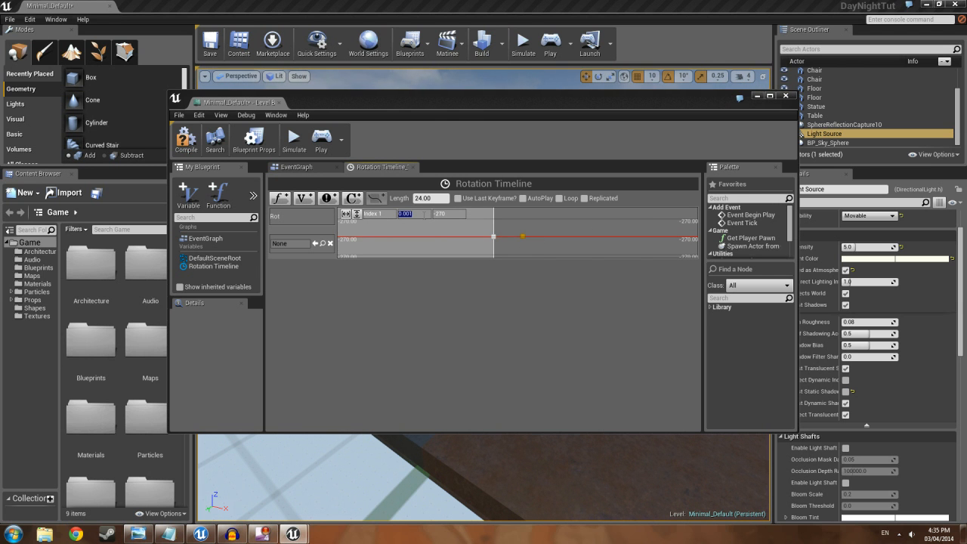
pyautogui.click(446, 214)
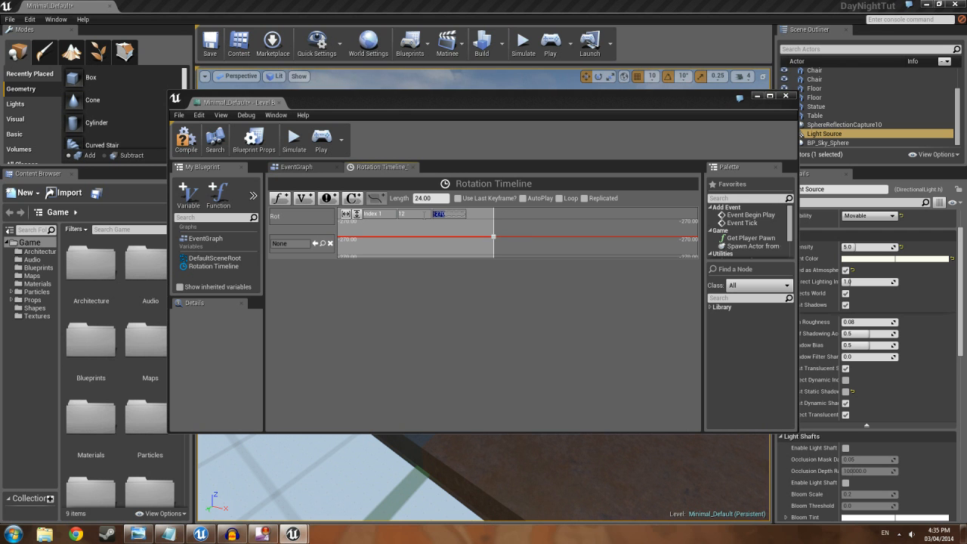
pyautogui.click(401, 214)
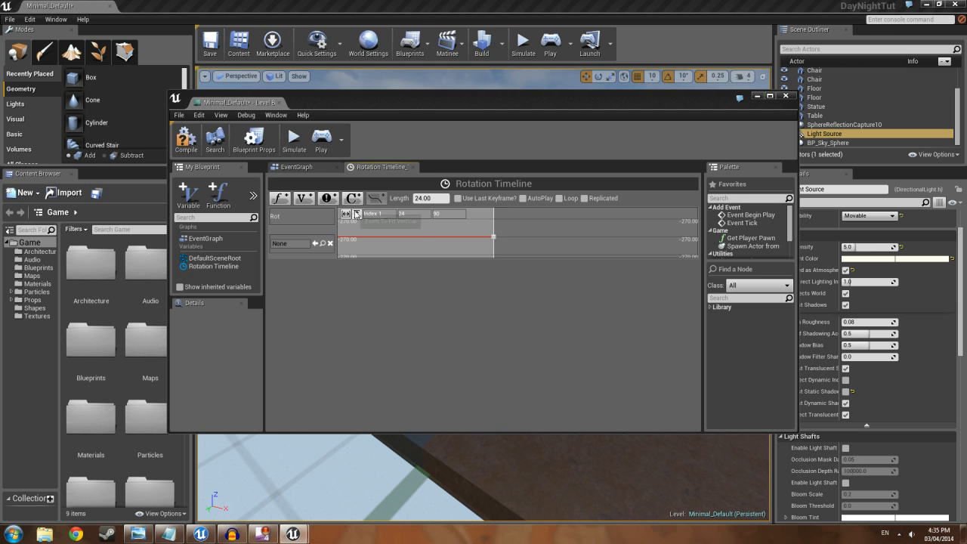
pyautogui.click(346, 215)
pyautogui.click(345, 214)
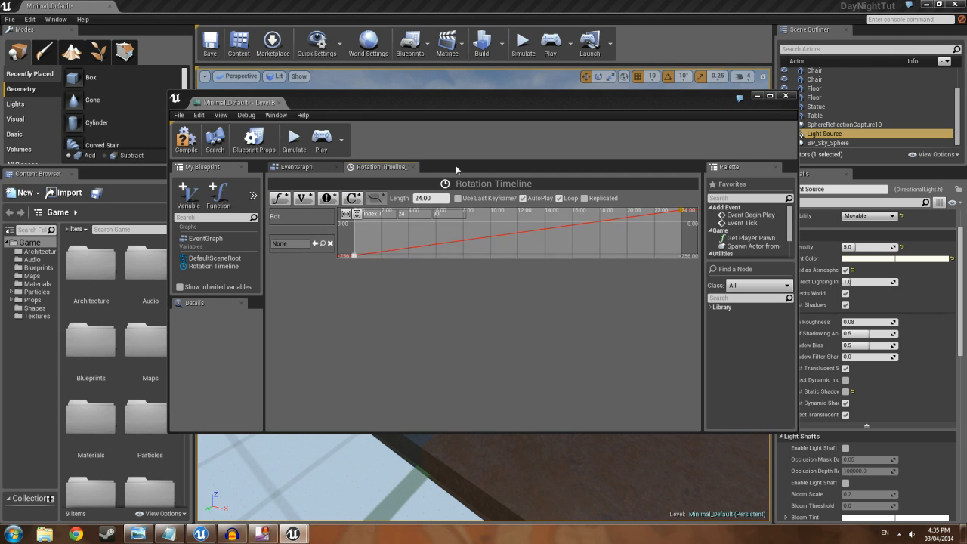
# Return to the event graph and add a reference to the level's Light Source above the Rotation Timeline node
pyautogui.click(313, 171)
pyautogui.moveTo(554, 216); pyautogui.dragTo(456, 223, button='right')
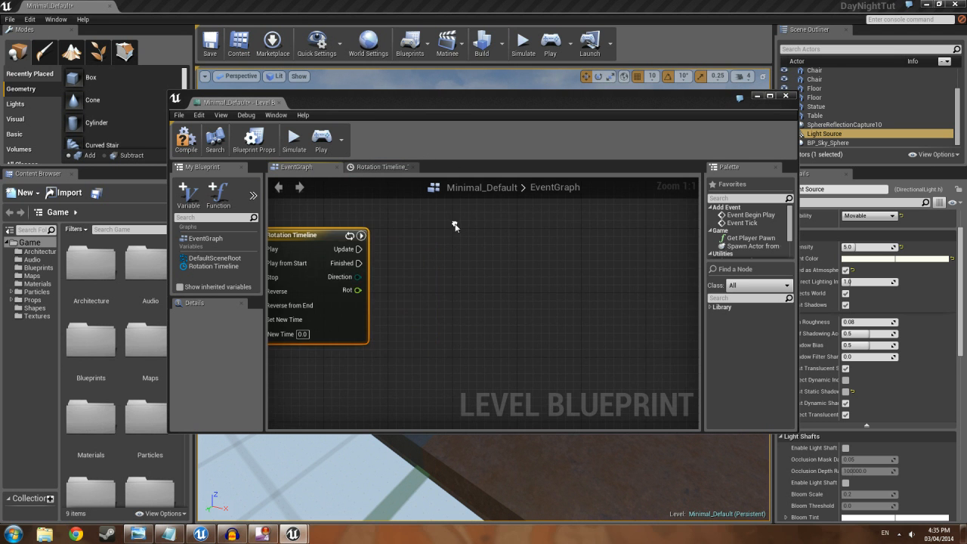
pyautogui.moveTo(588, 264); pyautogui.dragTo(668, 256, button='right')
pyautogui.scroll(-2, 668, 257)
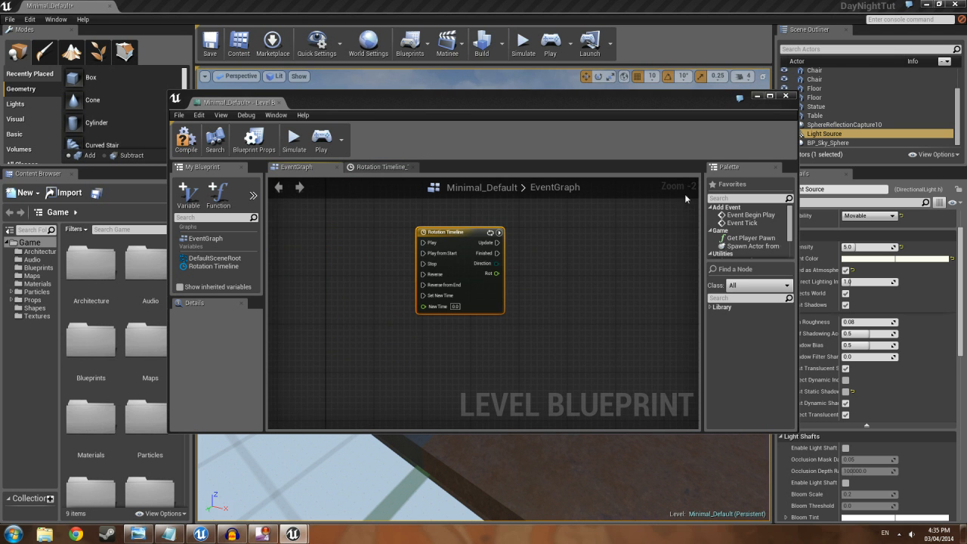
pyautogui.moveTo(823, 134); pyautogui.dragTo(471, 203)
pyautogui.moveTo(578, 227); pyautogui.dragTo(547, 260, button='right')
# Add a Set Actor Rotation node targeting the Light Source reference and place it beside the Rotation Timeline node
pyautogui.moveTo(475, 243); pyautogui.dragTo(591, 292)
pyautogui.write('s')
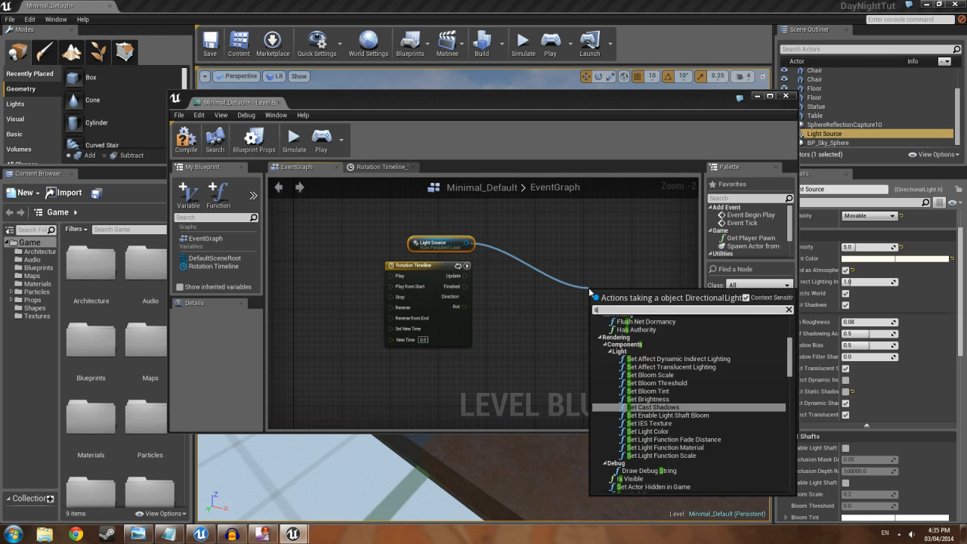
pyautogui.write('et rot')
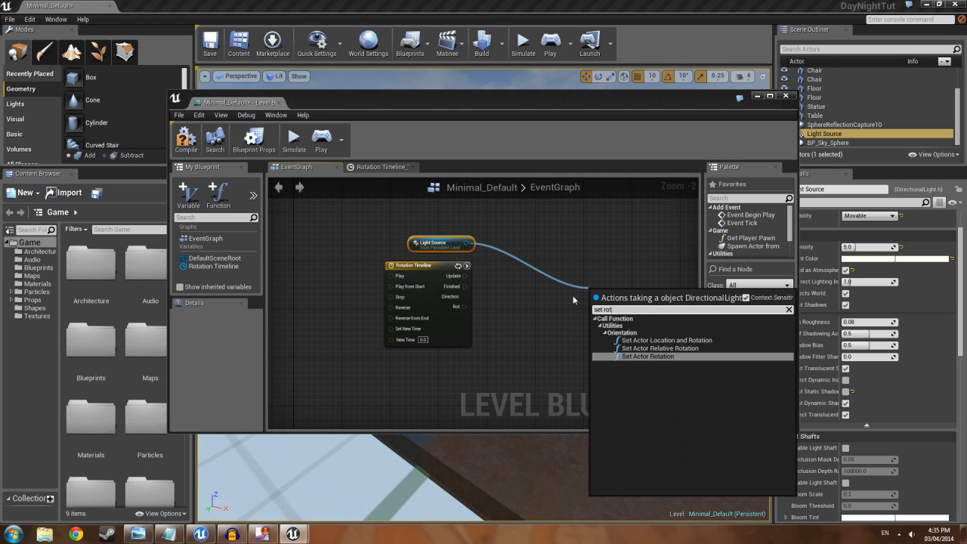
pyautogui.click(629, 356)
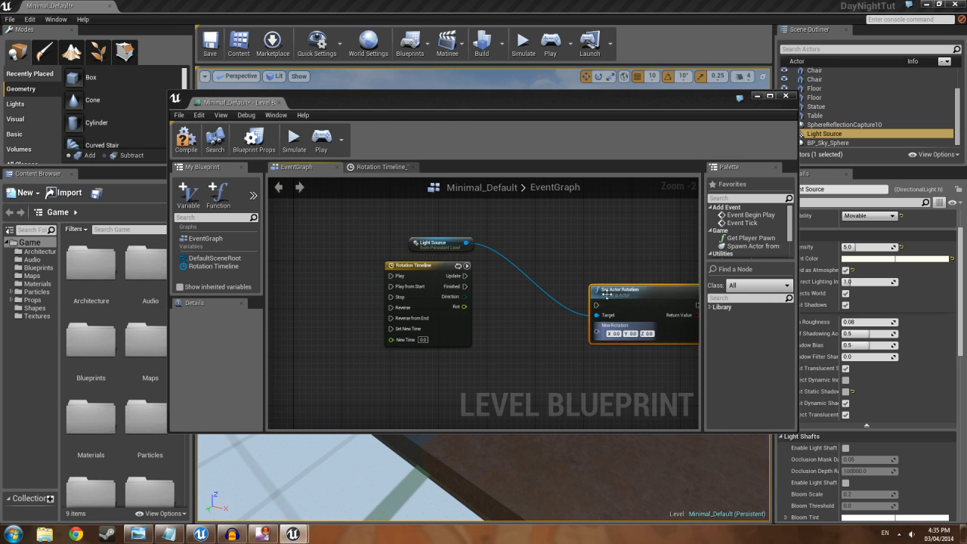
pyautogui.moveTo(607, 295); pyautogui.dragTo(546, 264)
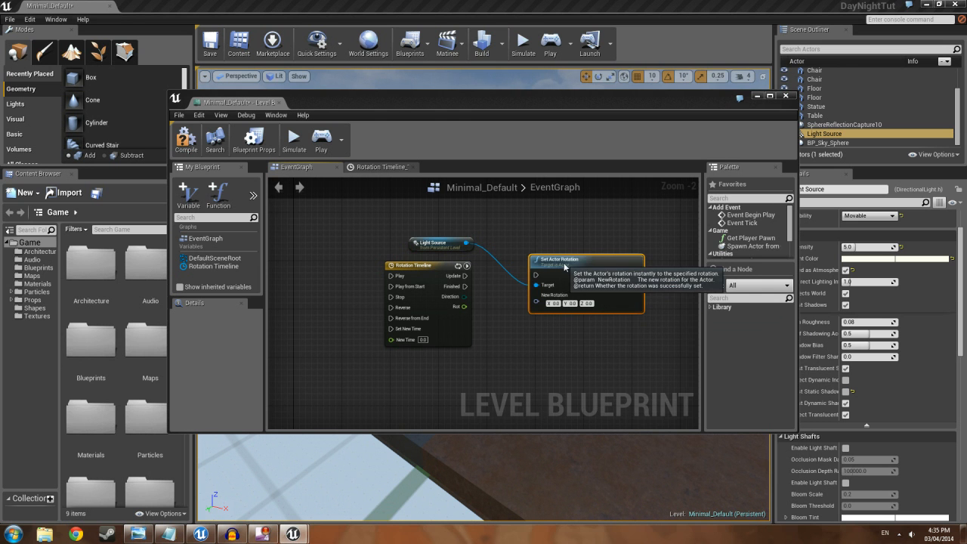
pyautogui.click(506, 328)
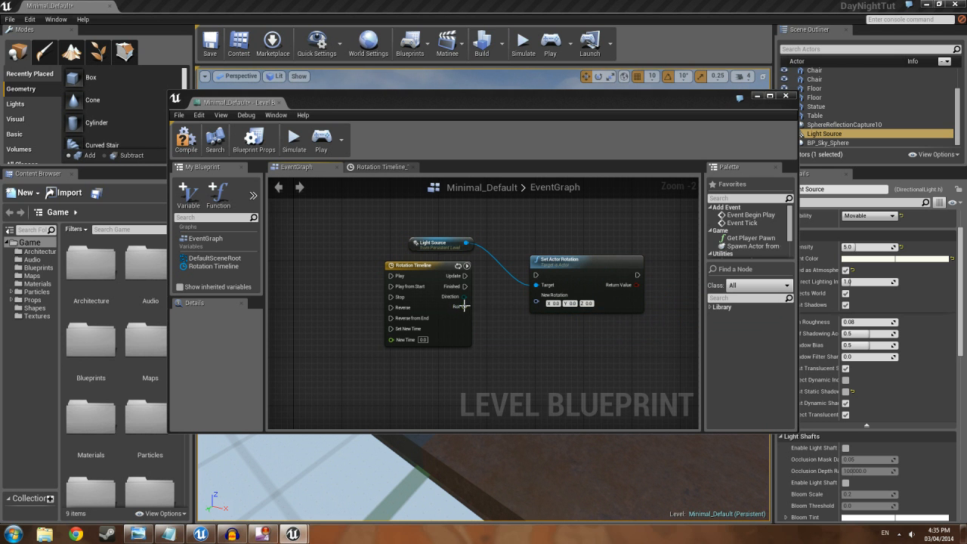
# Add a Make Rot node to the event graph and connect the timeline's Rot output to its Pitch input
pyautogui.rightClick(507, 326)
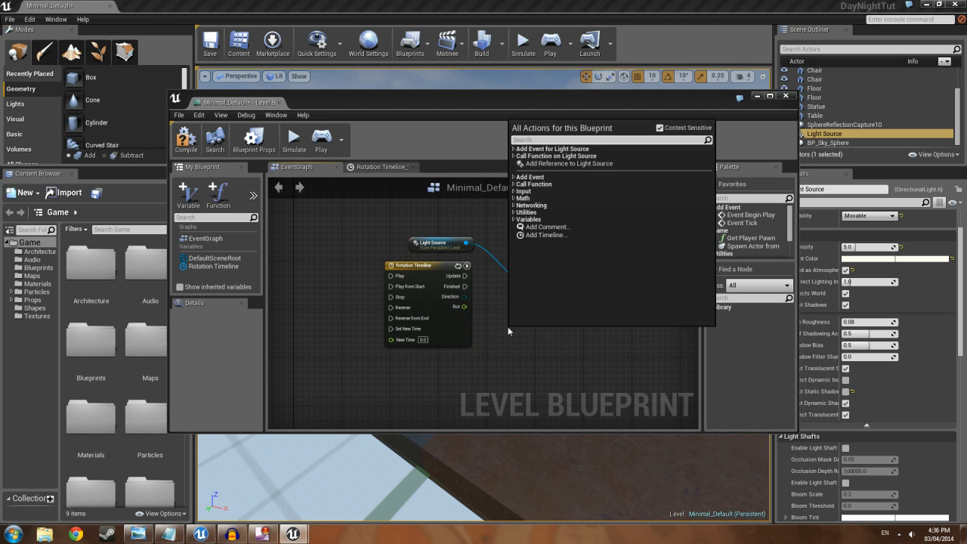
pyautogui.write('make rot')
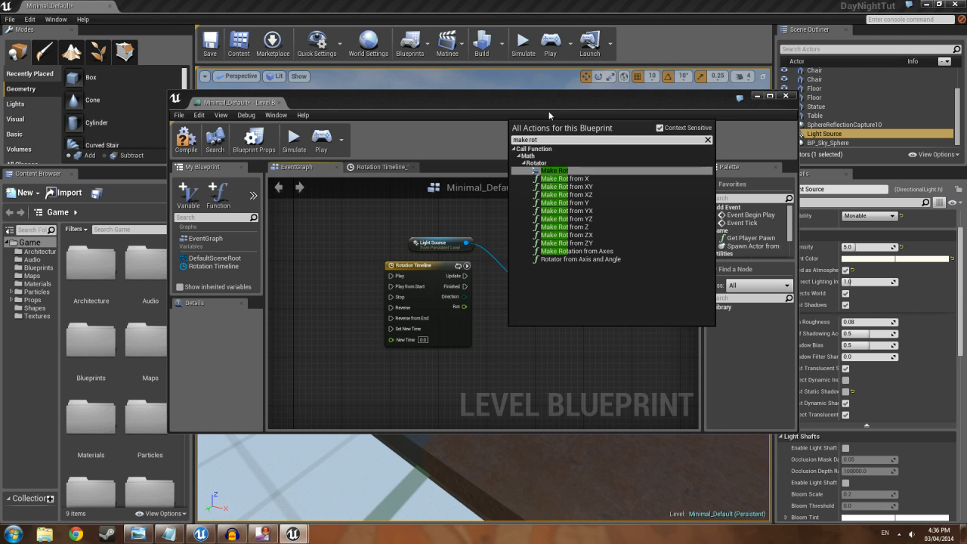
pyautogui.click(560, 173)
pyautogui.click(597, 261)
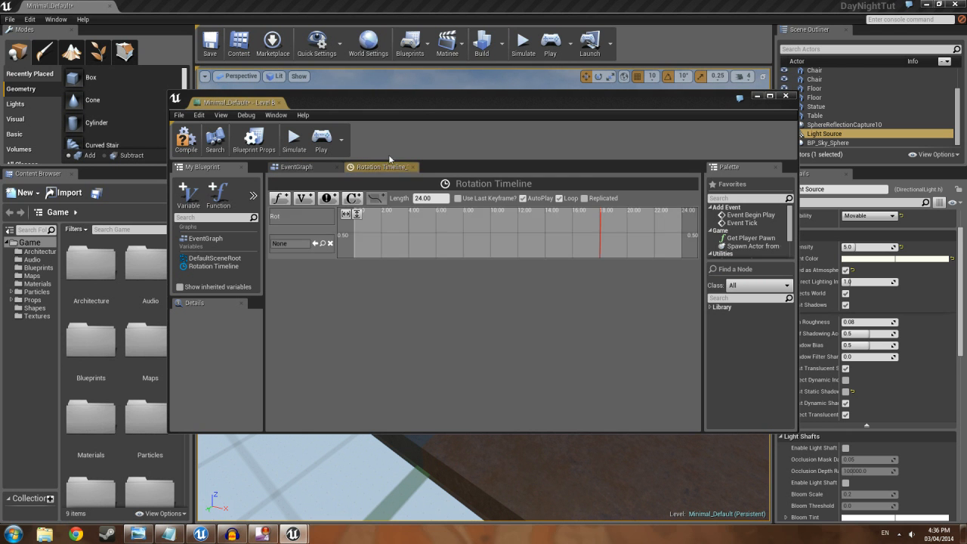
pyautogui.click(409, 166)
pyautogui.moveTo(464, 307); pyautogui.dragTo(569, 306)
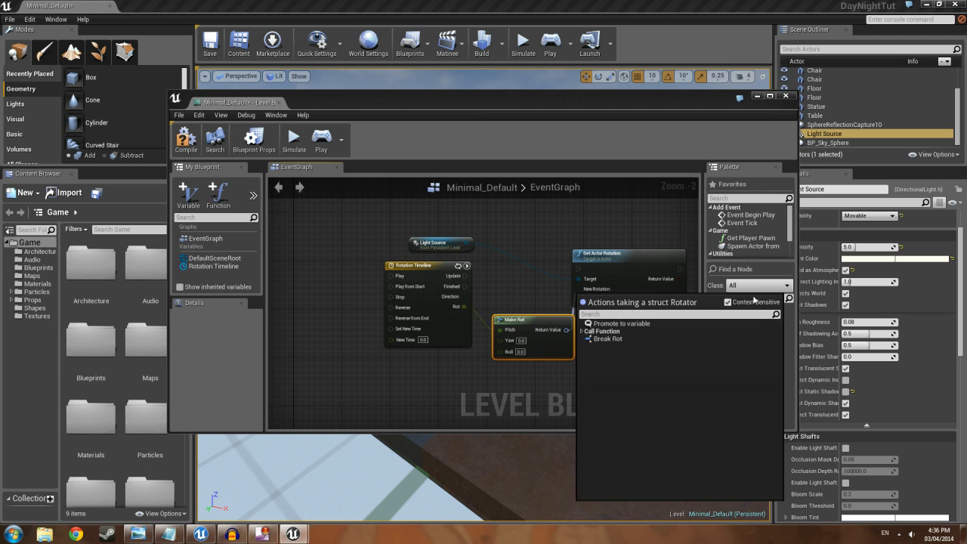
# Connect Make Rot's Return Value to New Rotation on Set Actor Rotation and adjust that node's placement
pyautogui.click(568, 309)
pyautogui.moveTo(573, 333); pyautogui.dragTo(578, 296)
pyautogui.moveTo(579, 295); pyautogui.dragTo(543, 297, button='right')
pyautogui.moveTo(579, 261); pyautogui.dragTo(598, 262)
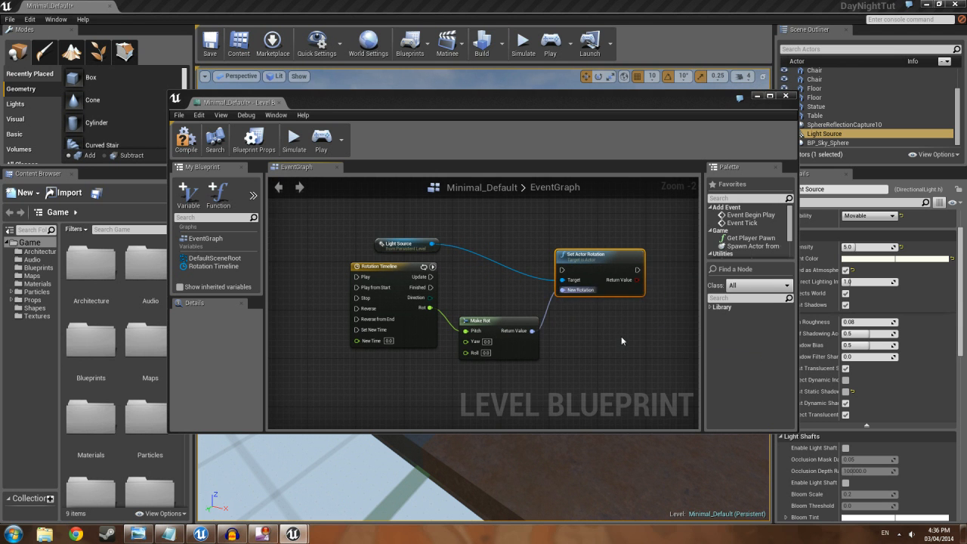
# Connect the timeline's Update output to Set Actor Rotation's execution input and move that node slightly closer
pyautogui.moveTo(627, 339); pyautogui.dragTo(536, 333, button='right')
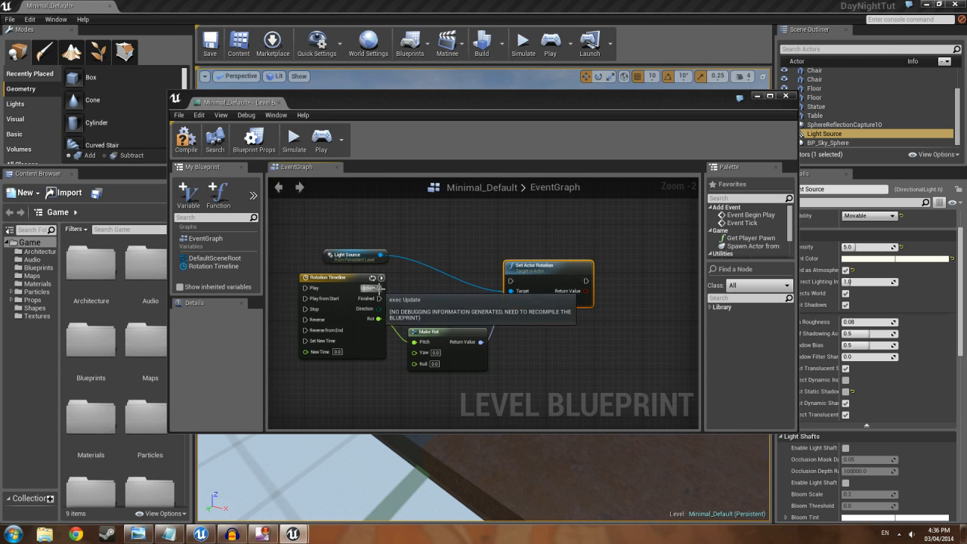
pyautogui.moveTo(380, 288); pyautogui.dragTo(512, 281)
pyautogui.moveTo(621, 238); pyautogui.dragTo(615, 238, button='right')
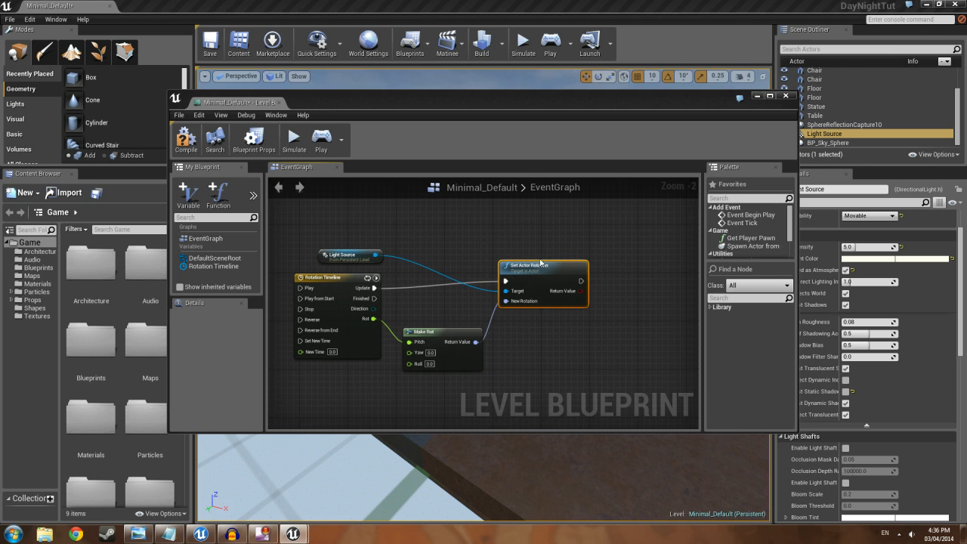
pyautogui.moveTo(528, 264); pyautogui.dragTo(516, 265)
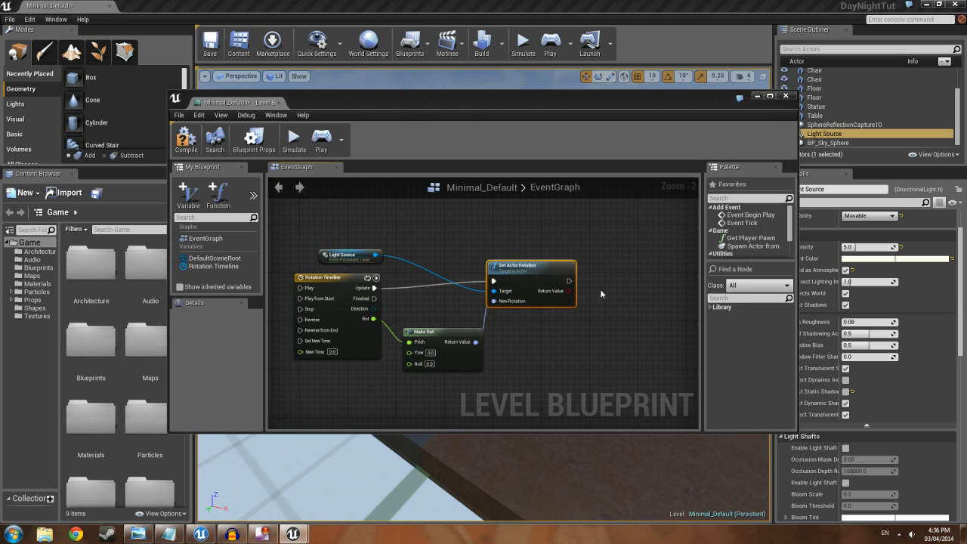
# Add a BP_Sky_Sphere reference to the event graph and create an Update Sun Direction call that targets it
pyautogui.moveTo(597, 291); pyautogui.dragTo(529, 291, button='right')
pyautogui.click(543, 269)
pyautogui.rightClick(543, 271)
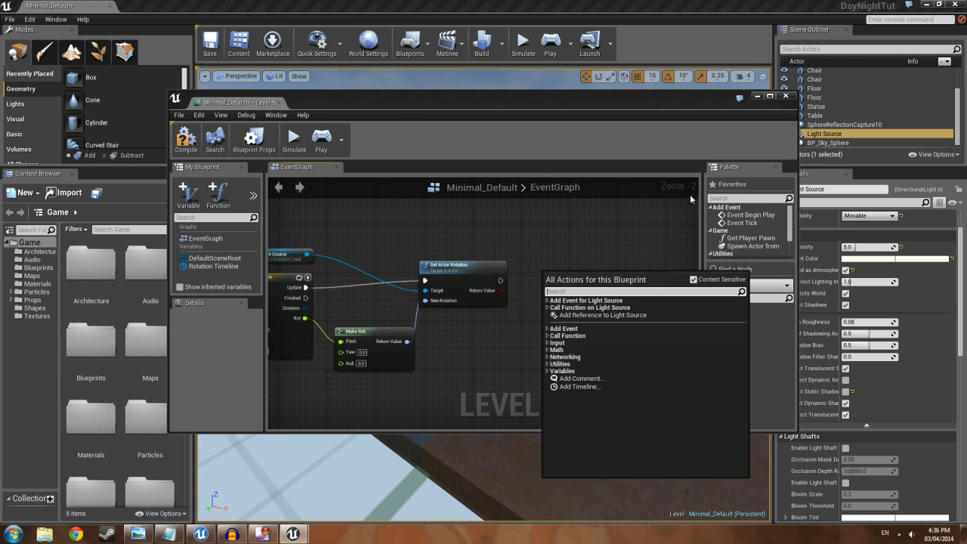
pyautogui.moveTo(828, 142); pyautogui.dragTo(478, 236)
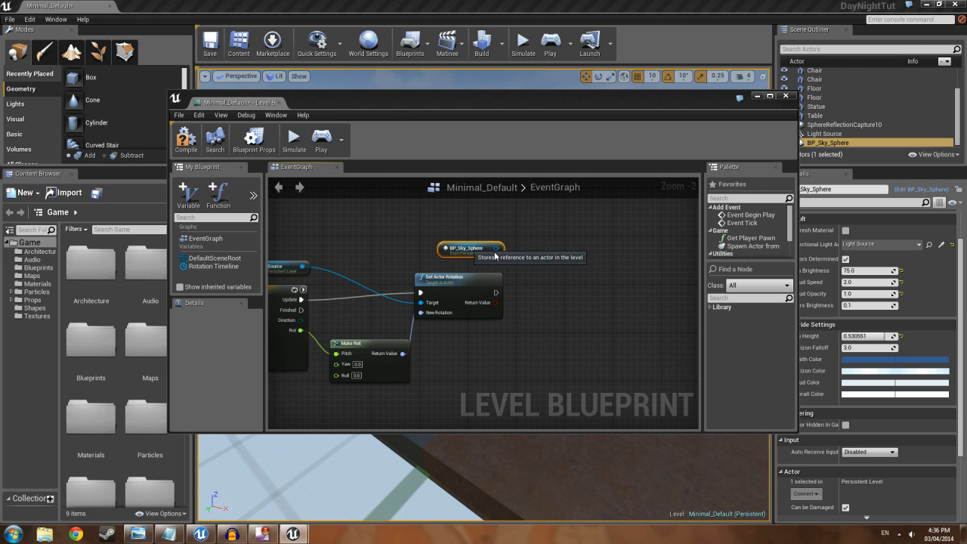
pyautogui.moveTo(527, 249); pyautogui.dragTo(615, 310)
pyautogui.click(622, 368)
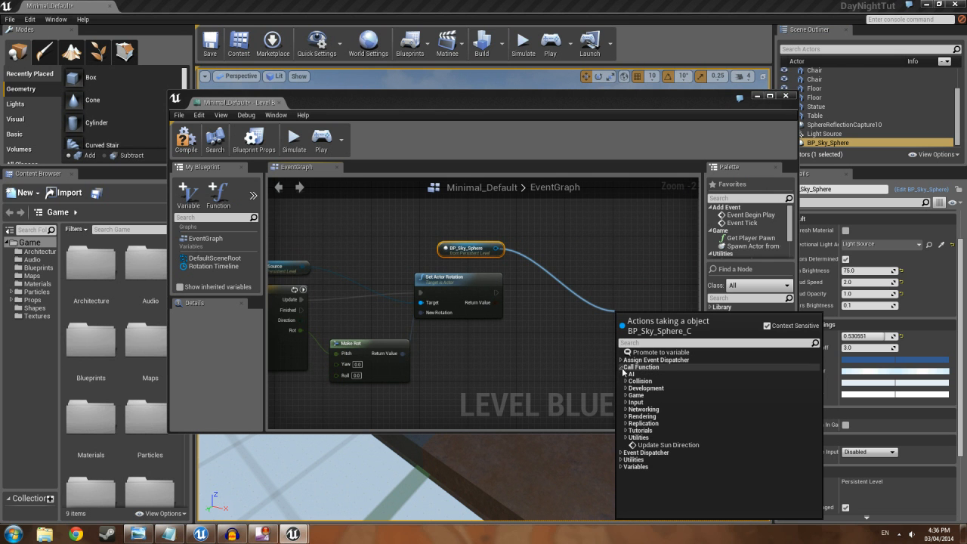
pyautogui.click(665, 445)
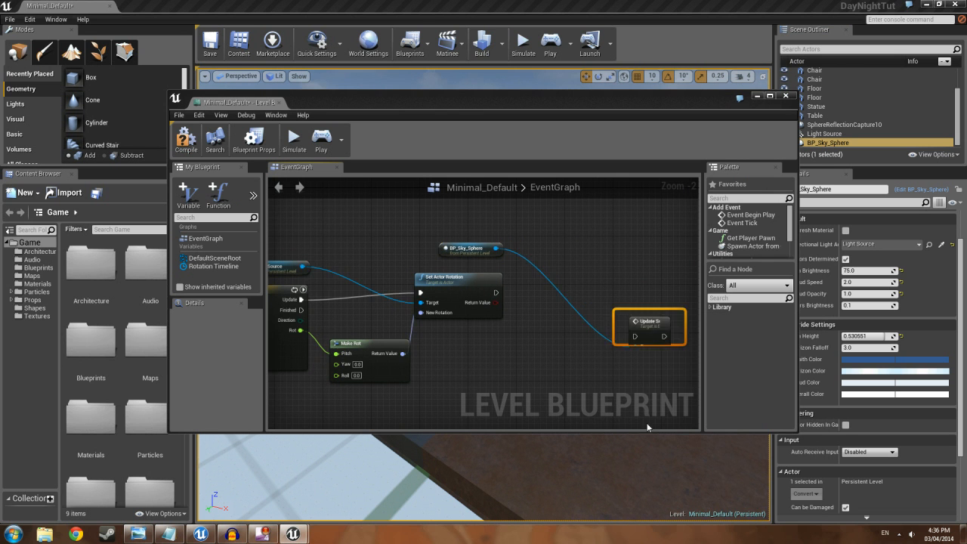
# Connect Set Actor Rotation's execution output to Update Sun Direction and place that node closer to it
pyautogui.moveTo(583, 250); pyautogui.dragTo(523, 231, button='right')
pyautogui.moveTo(434, 276); pyautogui.dragTo(559, 309)
pyautogui.moveTo(550, 272); pyautogui.dragTo(580, 293, button='right')
pyautogui.moveTo(604, 317); pyautogui.dragTo(542, 286)
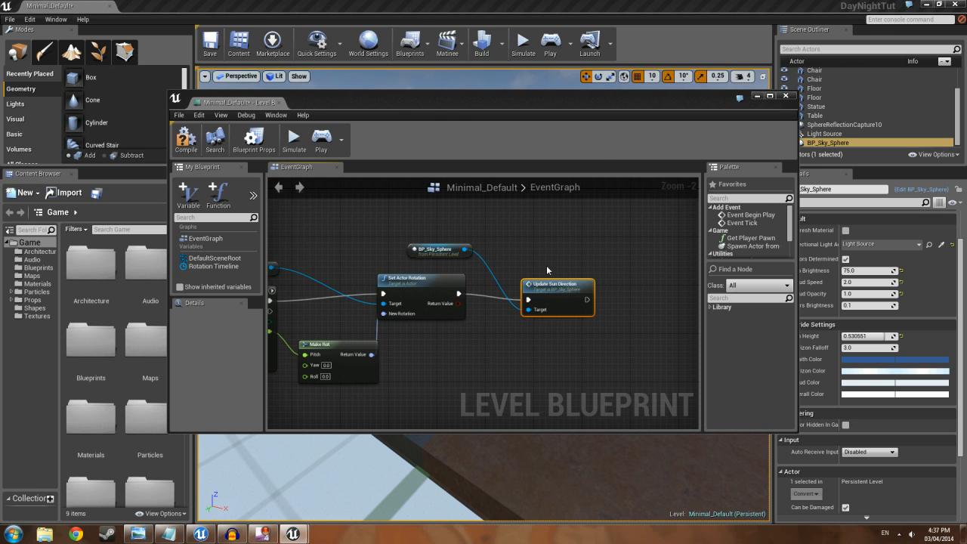
pyautogui.moveTo(617, 252); pyautogui.dragTo(696, 195, button='right')
pyautogui.click(509, 341)
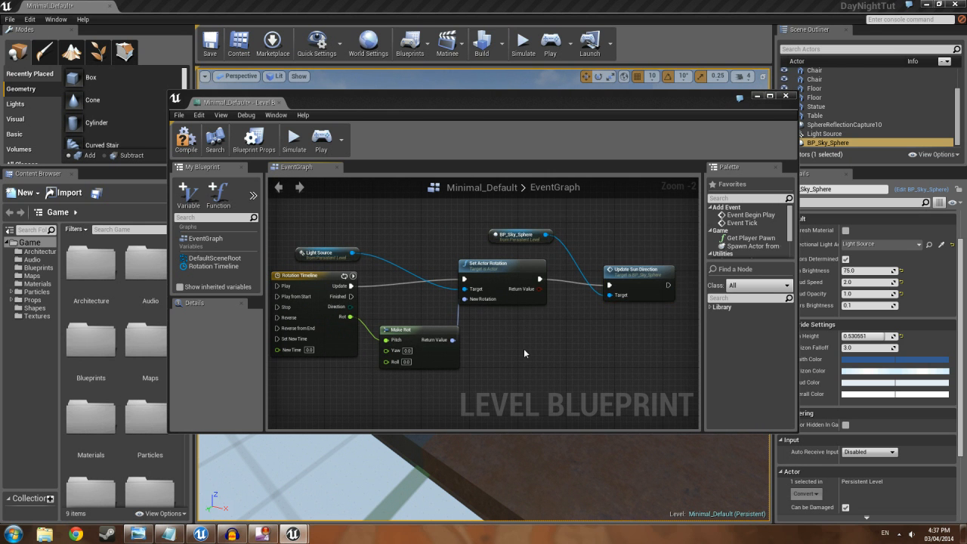
# Open the Rotation Timeline and add a second float track named Time
pyautogui.rightClick(523, 349)
pyautogui.click(514, 362)
pyautogui.doubleClick(320, 277)
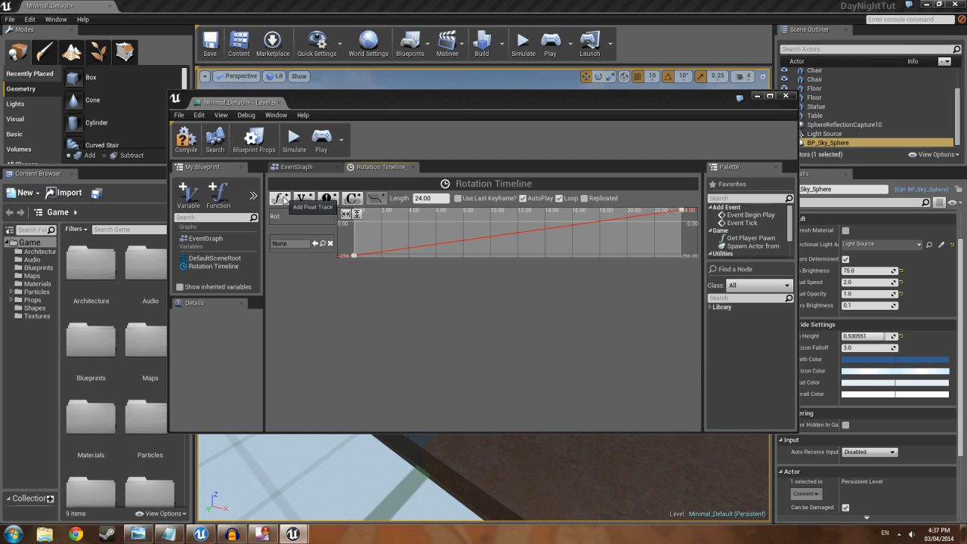
pyautogui.click(281, 199)
pyautogui.write('Time')
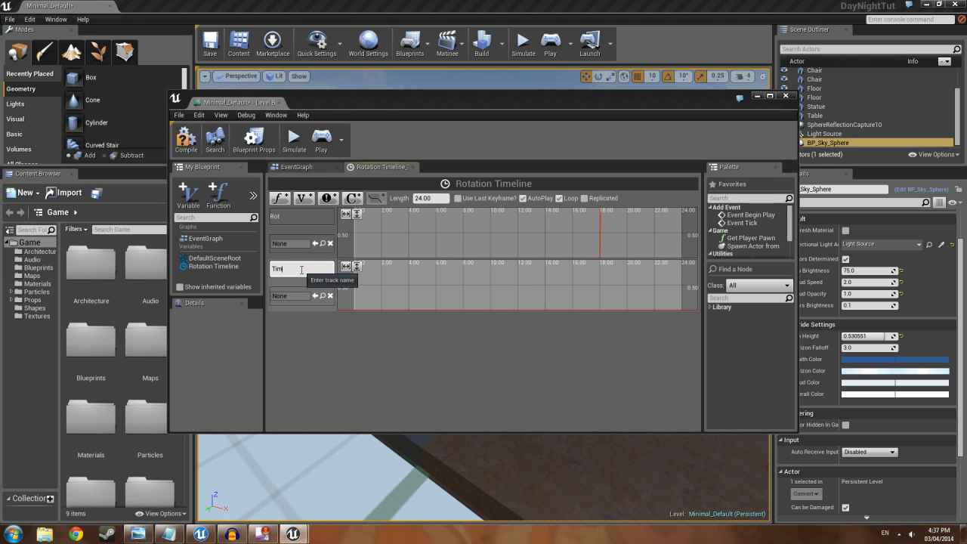
pyautogui.press('Return')
# Add a keyframe to the Time track at time 0 with value 0
pyautogui.keyDown('shift'); pyautogui.click(362, 289); pyautogui.keyUp('shift')
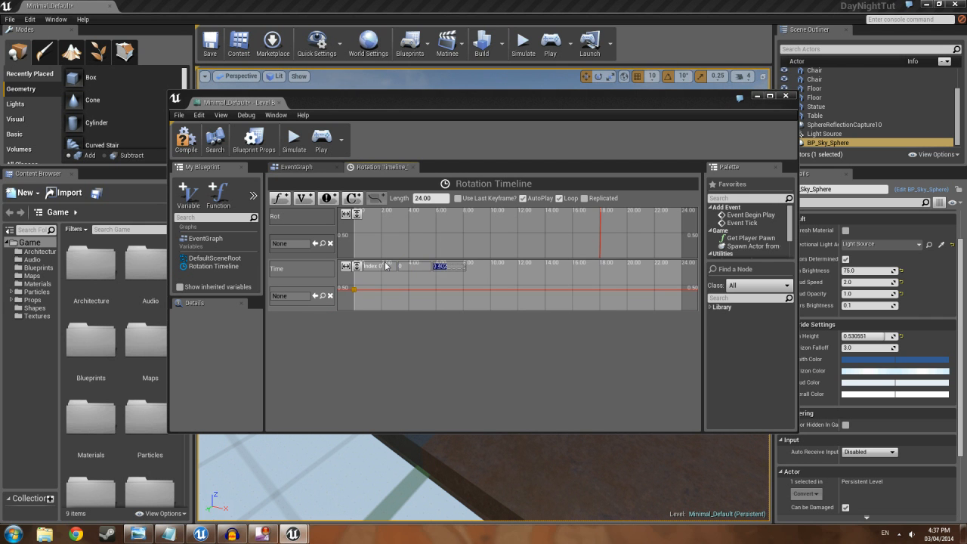
pyautogui.write('0')
pyautogui.press('Return')
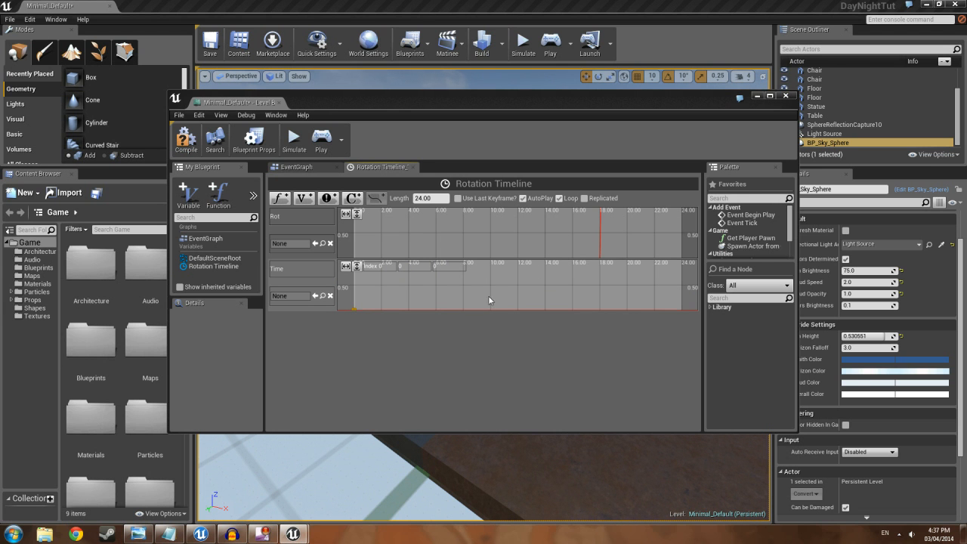
# Add a second Time keyframe at time 12 with value 12 and fit the curve in the track horizontally
pyautogui.keyDown('shift'); pyautogui.click(453, 294); pyautogui.keyUp('shift')
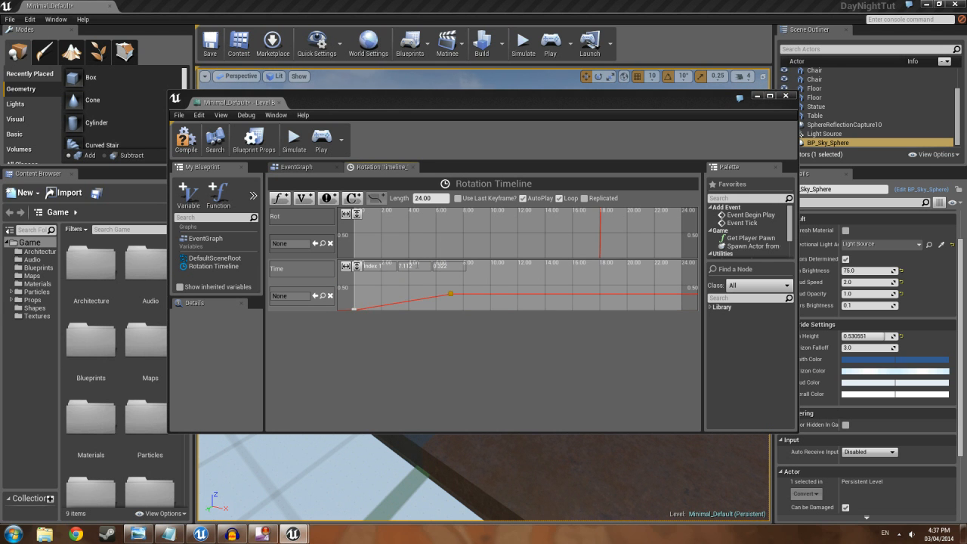
pyautogui.click(454, 266)
pyautogui.write('12')
pyautogui.press('Return')
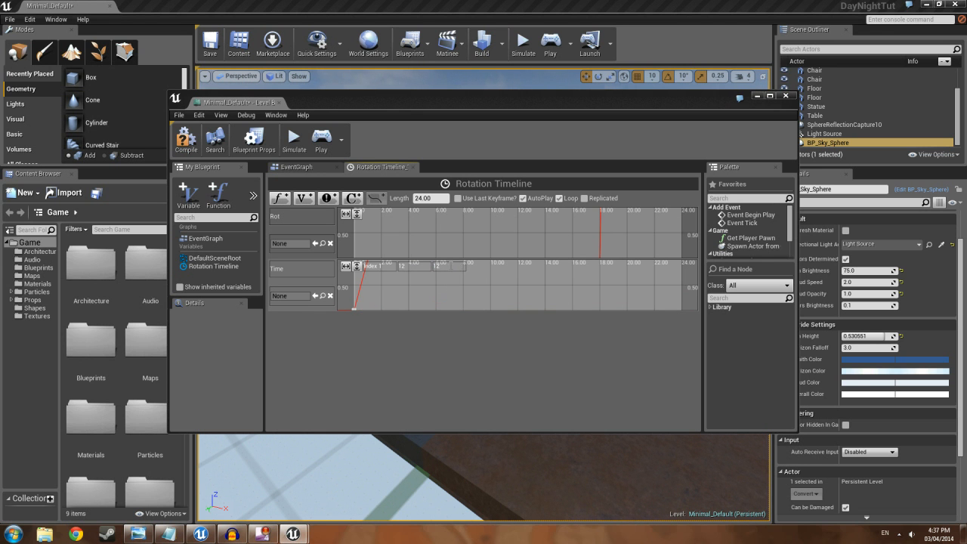
pyautogui.click(345, 267)
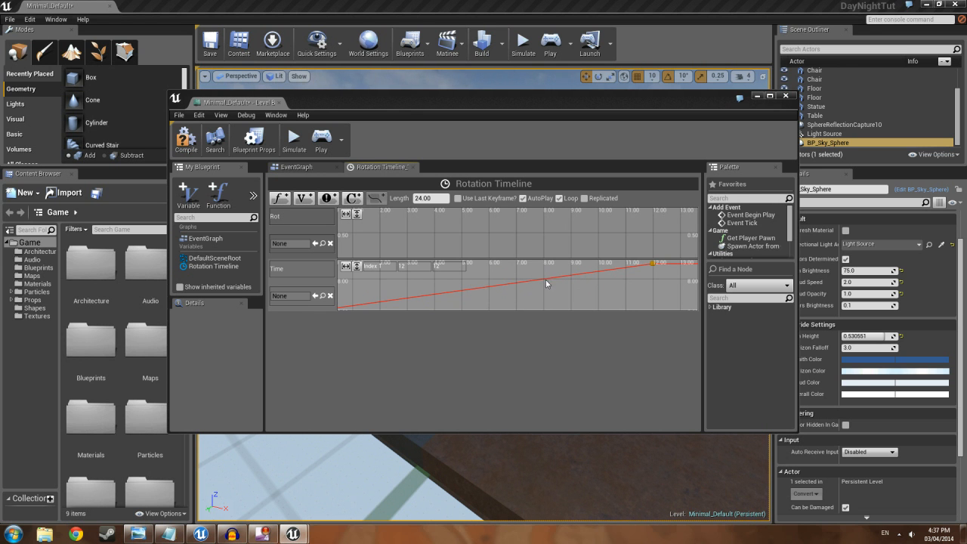
# Add a third Time keyframe at time 12.01 with value 0
pyautogui.moveTo(374, 277); pyautogui.dragTo(528, 285, button='right')
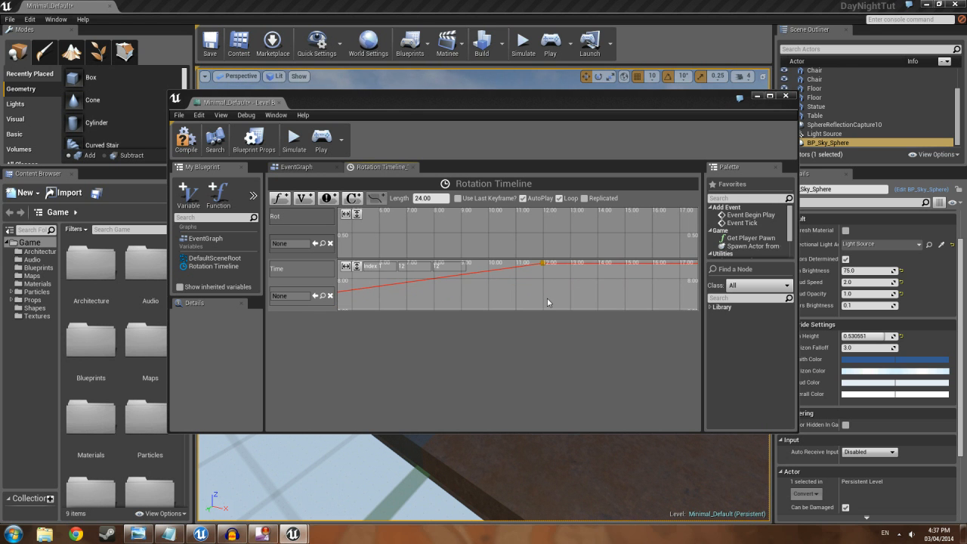
pyautogui.keyDown('shift'); pyautogui.click(547, 299); pyautogui.keyUp('shift')
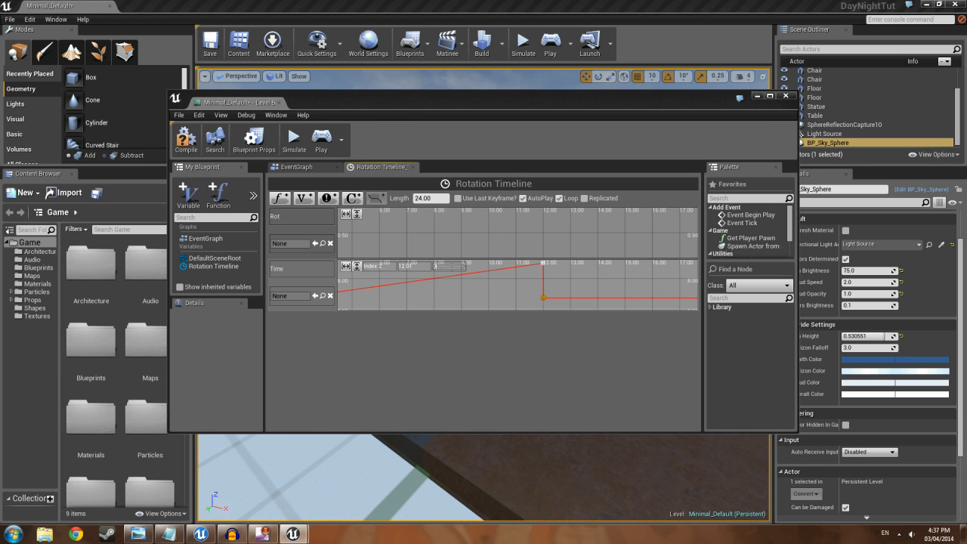
pyautogui.write('0')
pyautogui.press('Return')
# Add a fourth Time keyframe at time 24 with value 0 and fit the whole curve in the track
pyautogui.moveTo(582, 293); pyautogui.dragTo(497, 298, button='right')
pyautogui.scroll(-1, 497, 297)
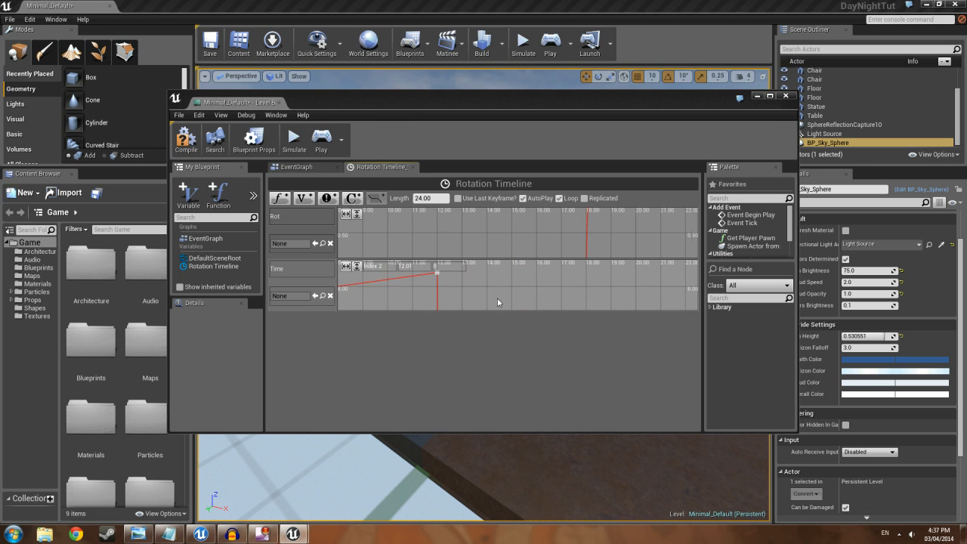
pyautogui.keyDown('shift'); pyautogui.click(562, 274); pyautogui.keyUp('shift')
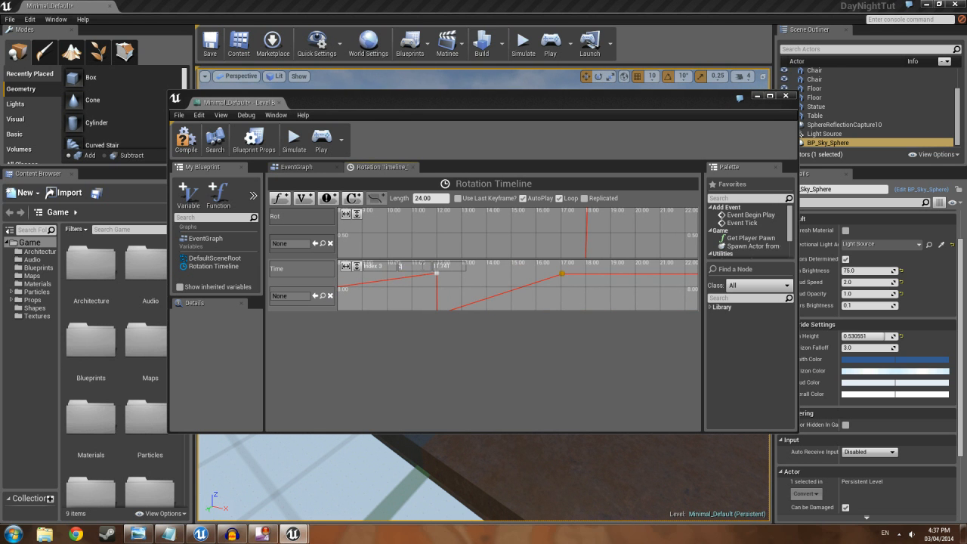
pyautogui.click(446, 266)
pyautogui.write('0')
pyautogui.press('Return')
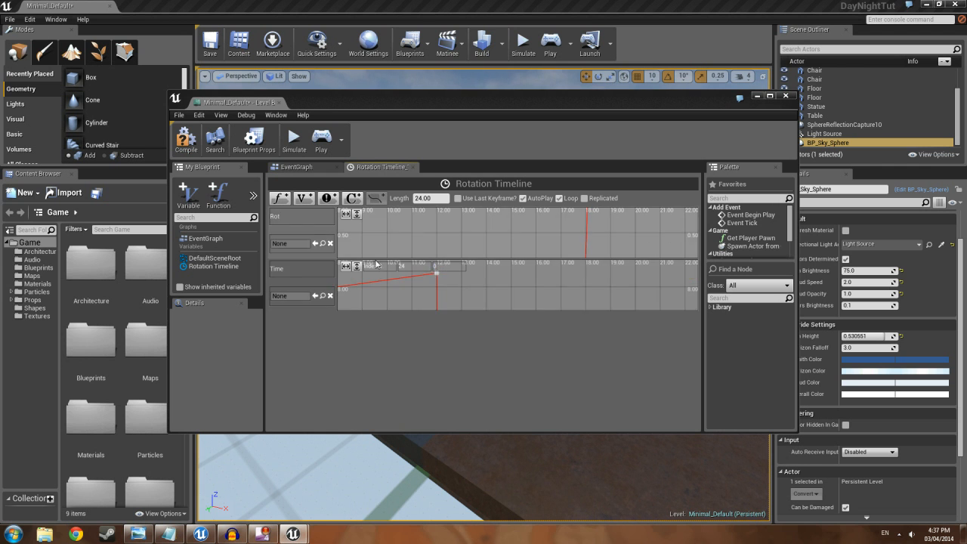
pyautogui.click(356, 268)
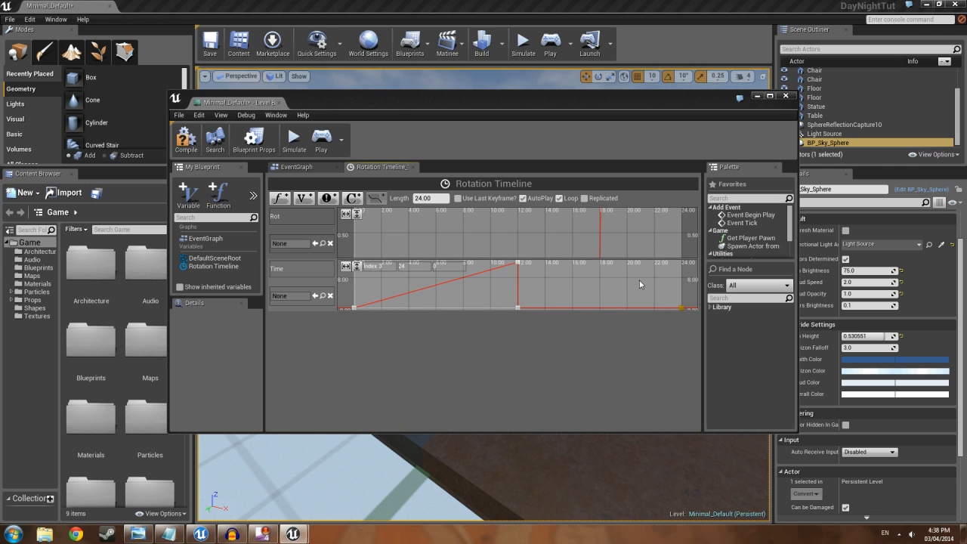
# Set the value of the Time track's last keyframe, at time 24, to 12 and compile the blueprint
pyautogui.click(435, 266)
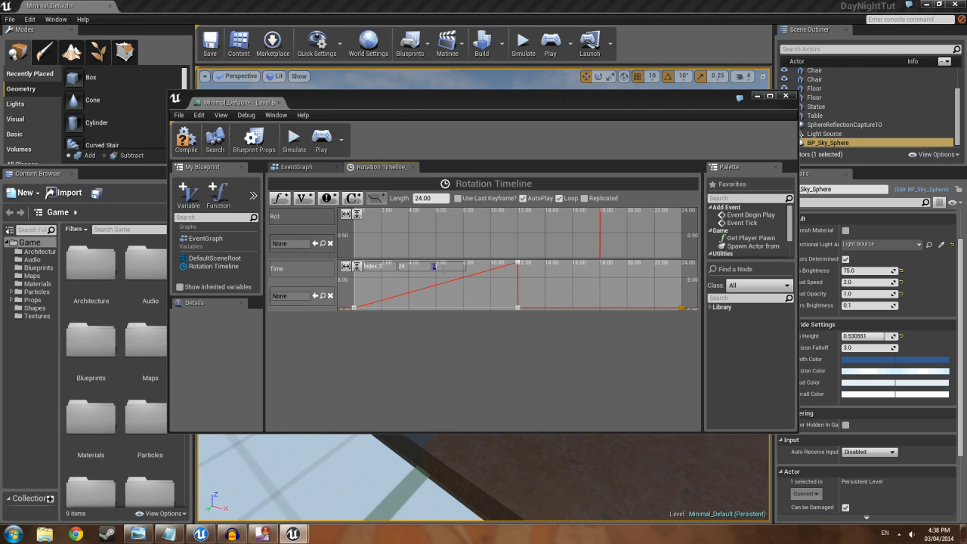
pyautogui.write('12')
pyautogui.press('Return')
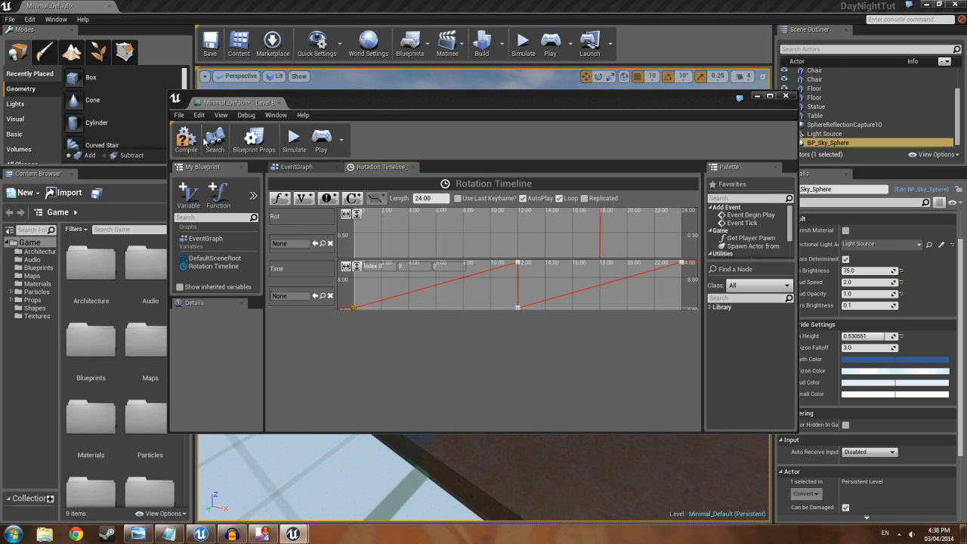
pyautogui.click(187, 142)
# Add a Print String node to the EventGraph between Rotation Timeline and Set Actor Rotation, triggered by the timeline's Update output
pyautogui.click(296, 167)
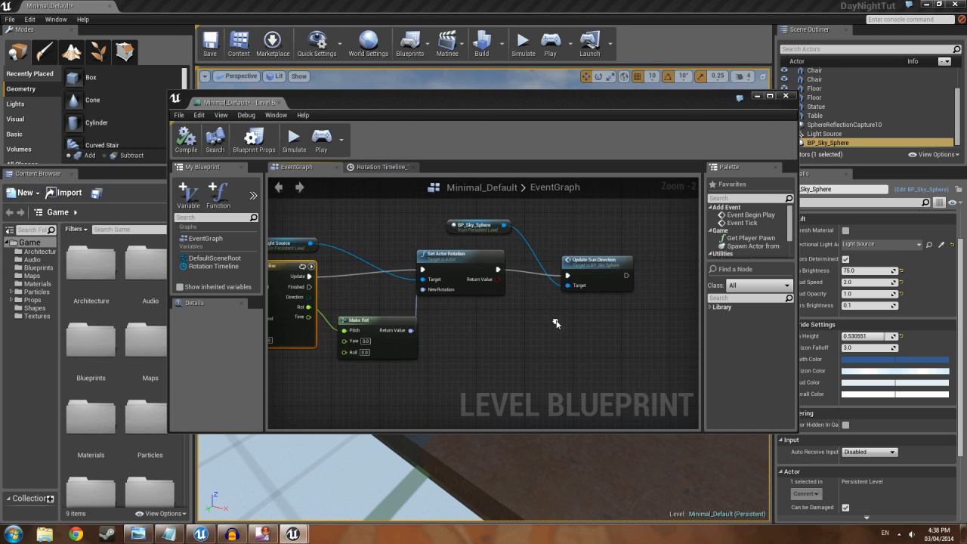
pyautogui.rightClick(482, 325)
pyautogui.write('print')
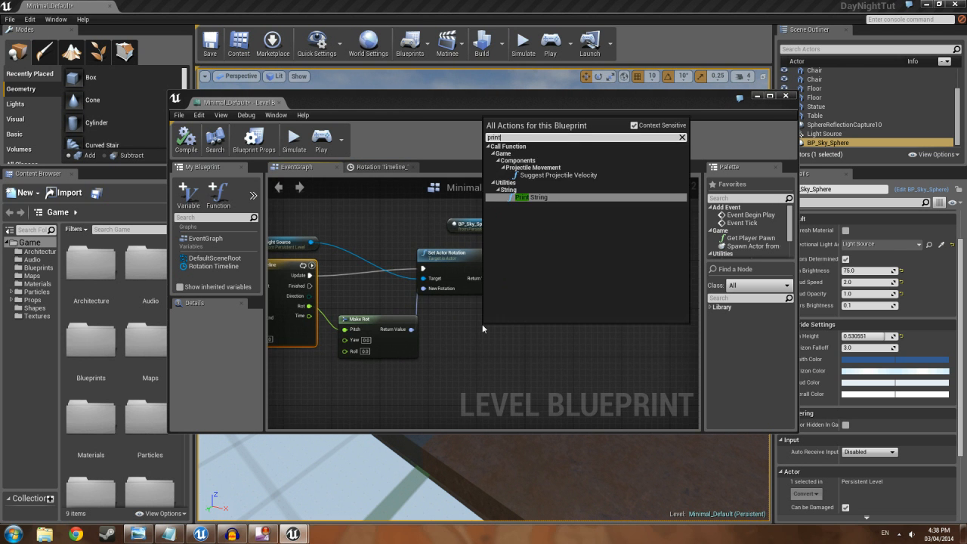
pyautogui.click(537, 197)
pyautogui.moveTo(438, 385); pyautogui.dragTo(510, 378, button='right')
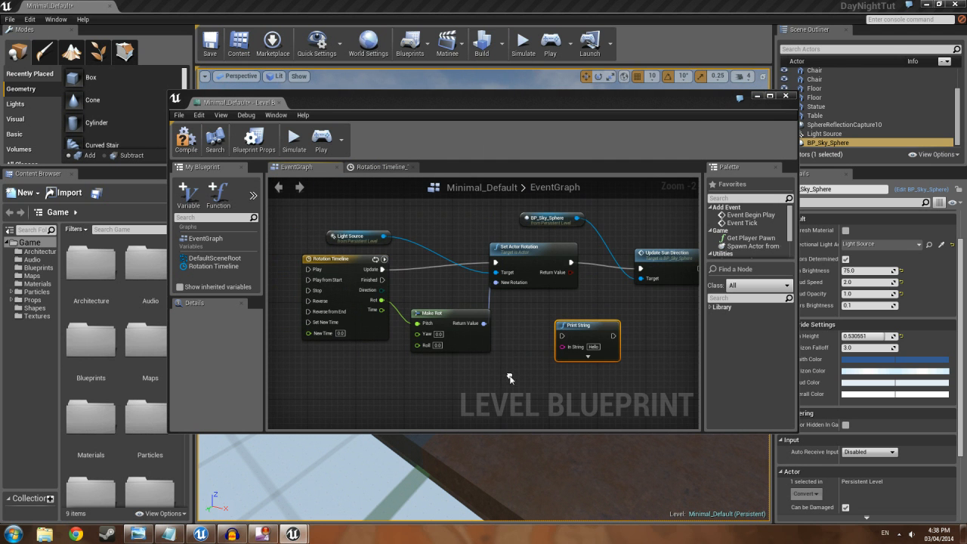
pyautogui.moveTo(574, 325); pyautogui.dragTo(479, 273)
pyautogui.moveTo(419, 264); pyautogui.dragTo(438, 257)
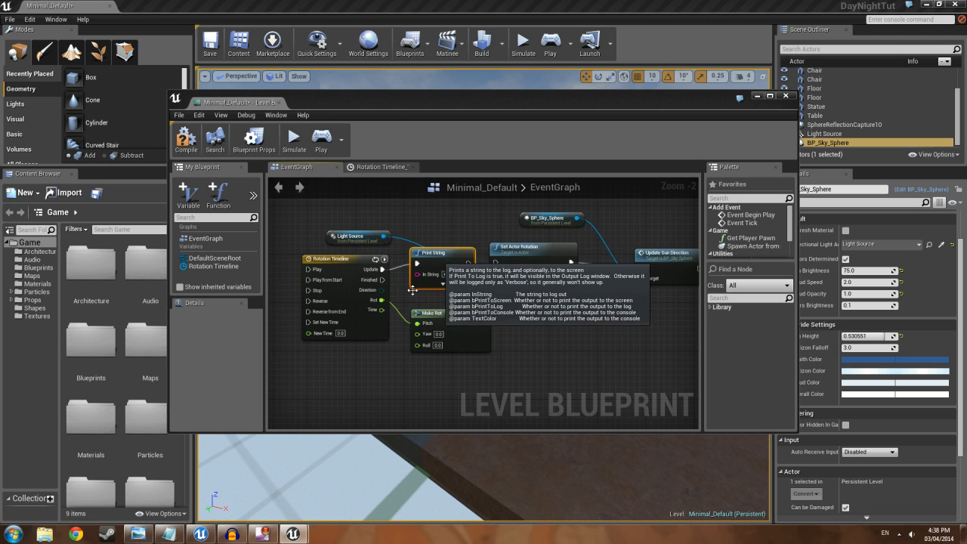
# Wire the timeline's Time output into Print String's In String, chain Print String into Set Actor Rotation, space out the nodes and compile
pyautogui.moveTo(382, 310); pyautogui.dragTo(446, 260)
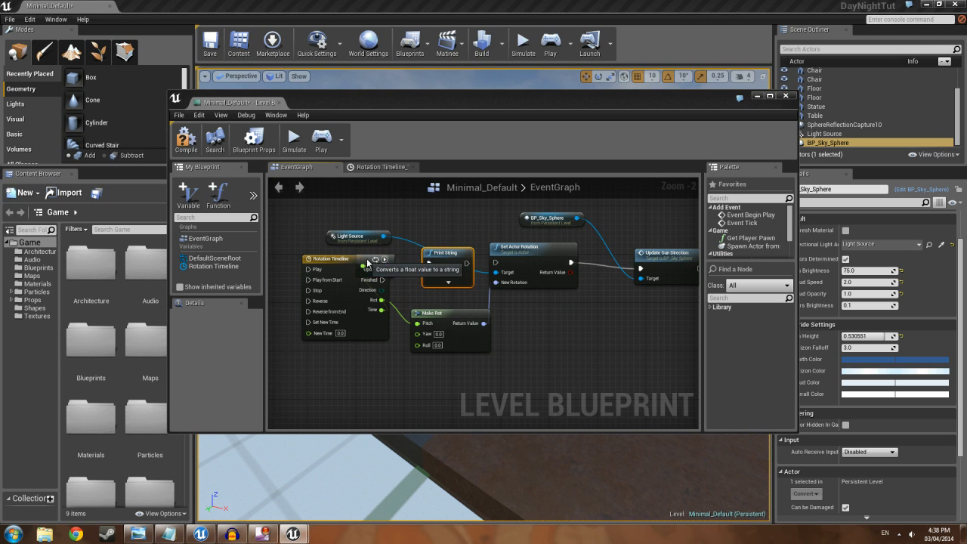
pyautogui.moveTo(367, 263); pyautogui.dragTo(417, 306)
pyautogui.moveTo(448, 259); pyautogui.dragTo(473, 253)
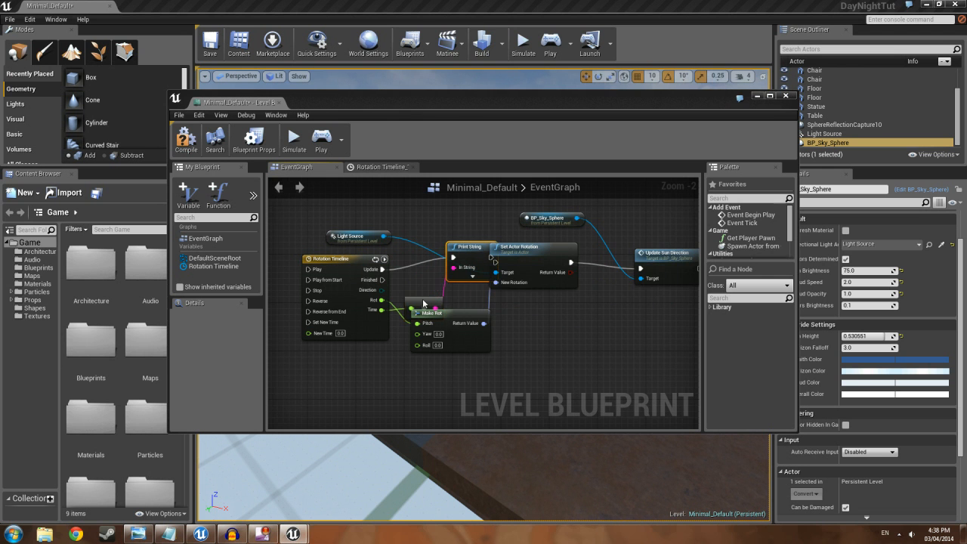
pyautogui.moveTo(423, 304); pyautogui.dragTo(408, 288)
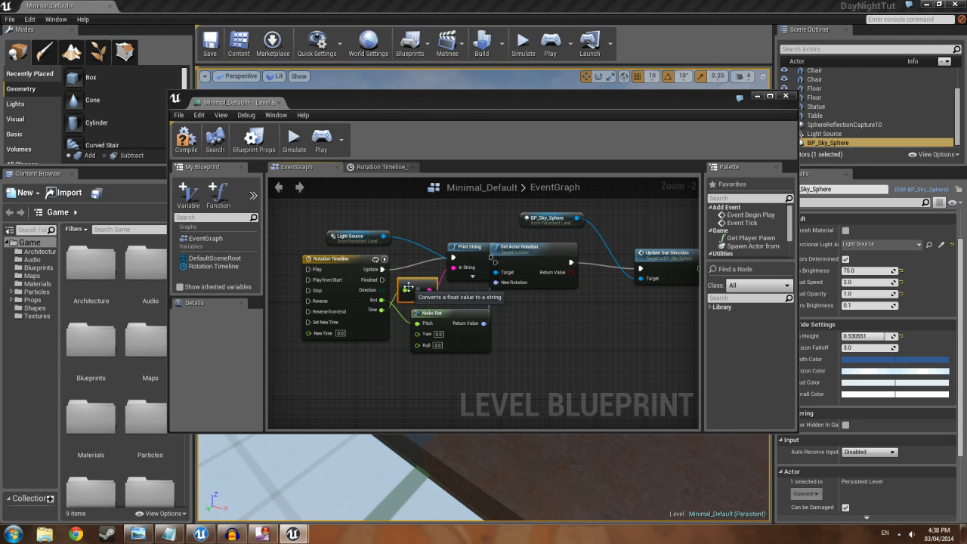
pyautogui.moveTo(521, 247)
pyautogui.mouseDown()
pyautogui.moveTo(545, 247)
pyautogui.moveTo(520, 262)
pyautogui.mouseUp()
pyautogui.click(187, 140)
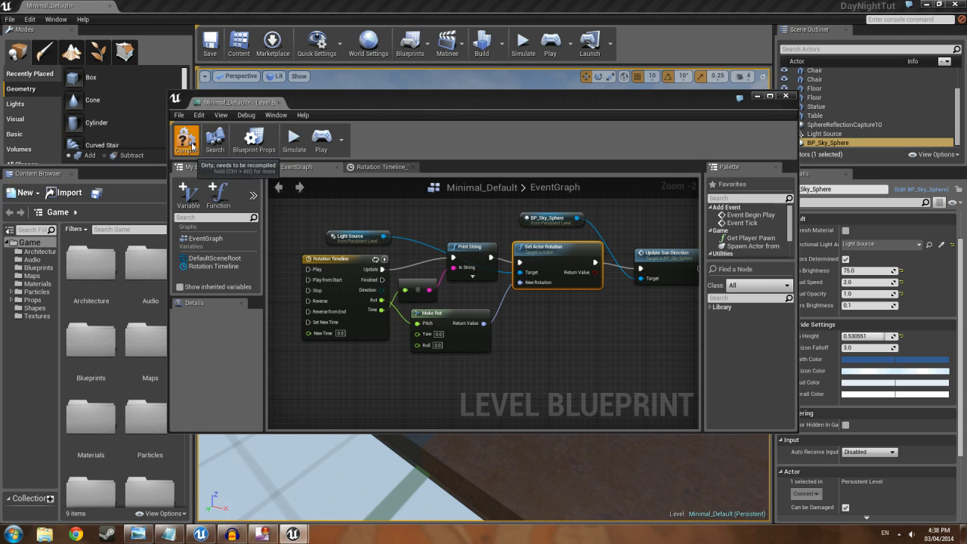
# Play the level with the blueprint window minimized, move around to watch the sky and the printed time, and stop playing
pyautogui.click(323, 141)
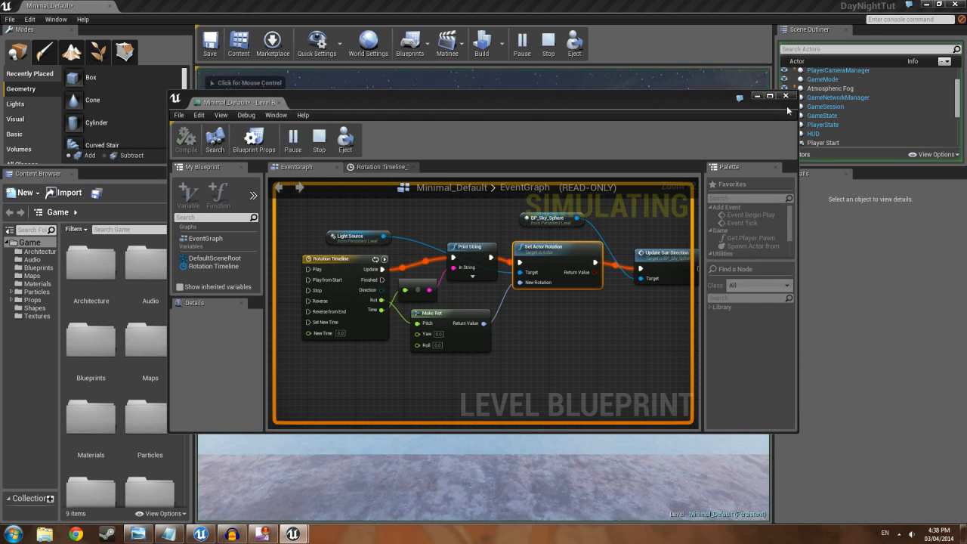
pyautogui.click(757, 96)
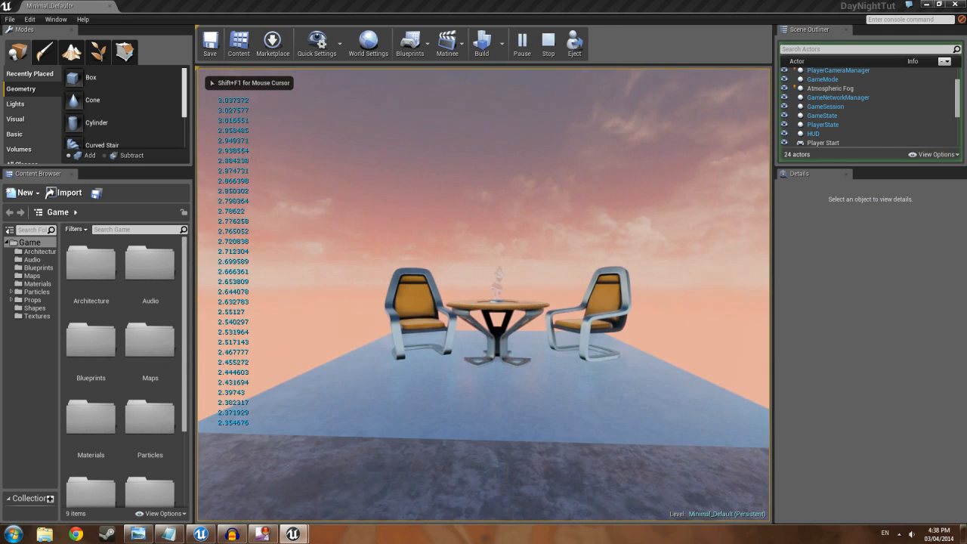
pyautogui.press('w')
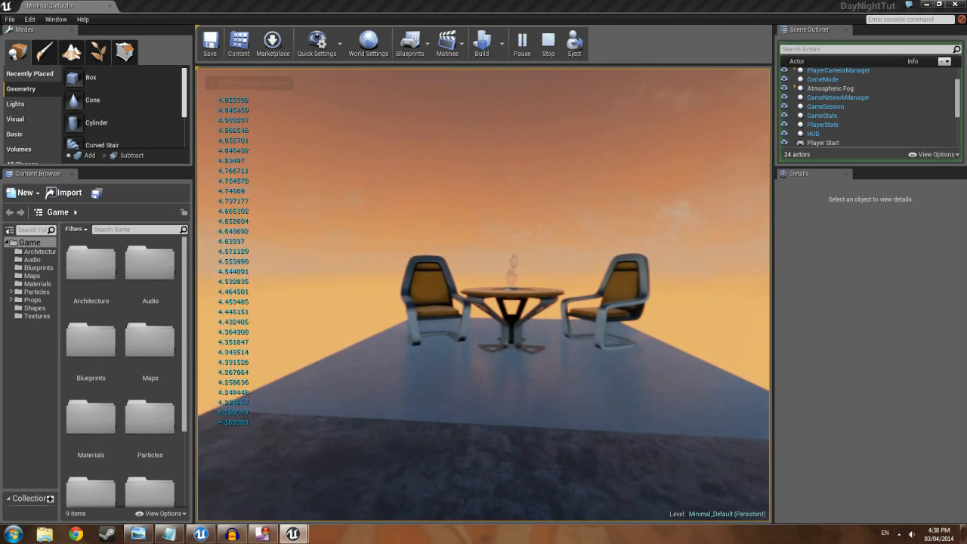
pyautogui.press('a')
pyautogui.press('a')
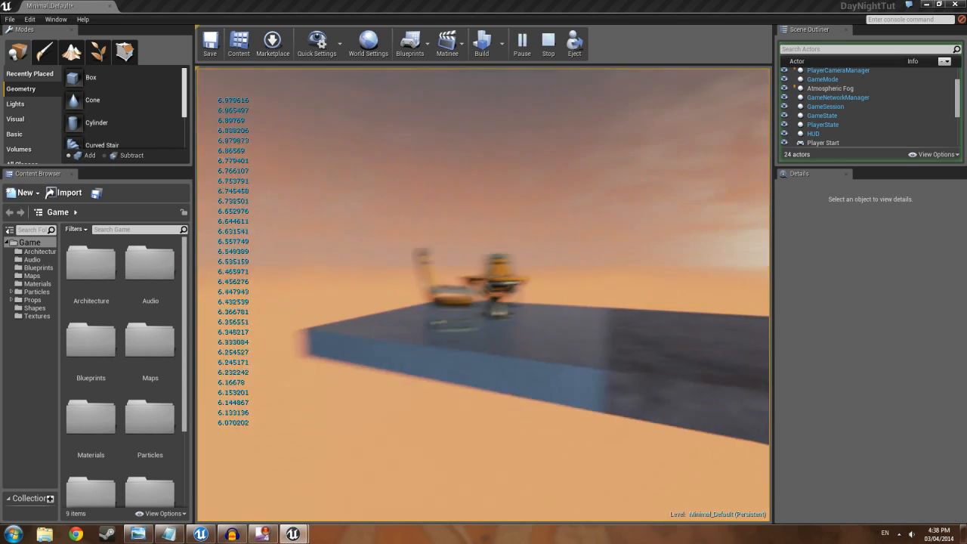
pyautogui.press('w')
pyautogui.press('s')
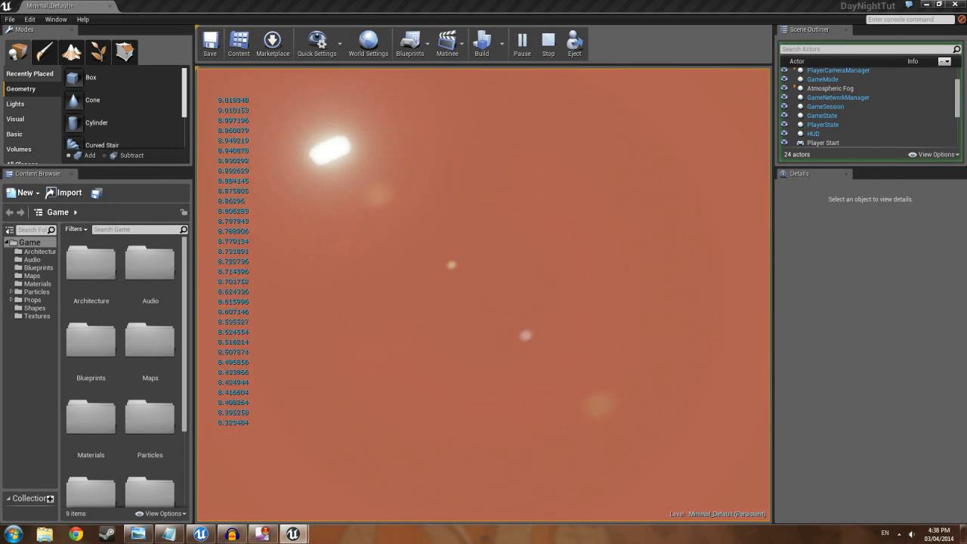
pyautogui.press('Escape')
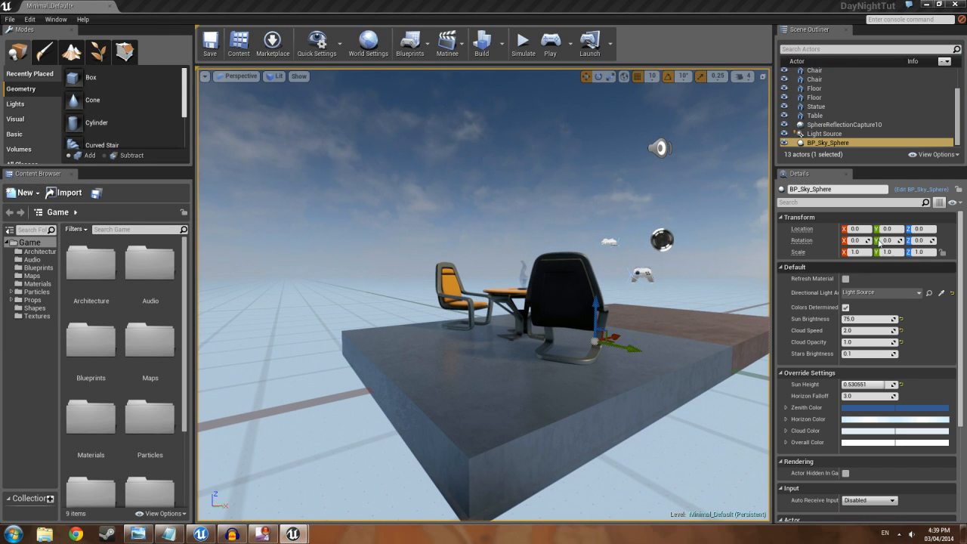
# Reopen the Level Blueprint, check the Rotation Timeline's tracks and return to the node chain in the EventGraph
pyautogui.click(410, 44)
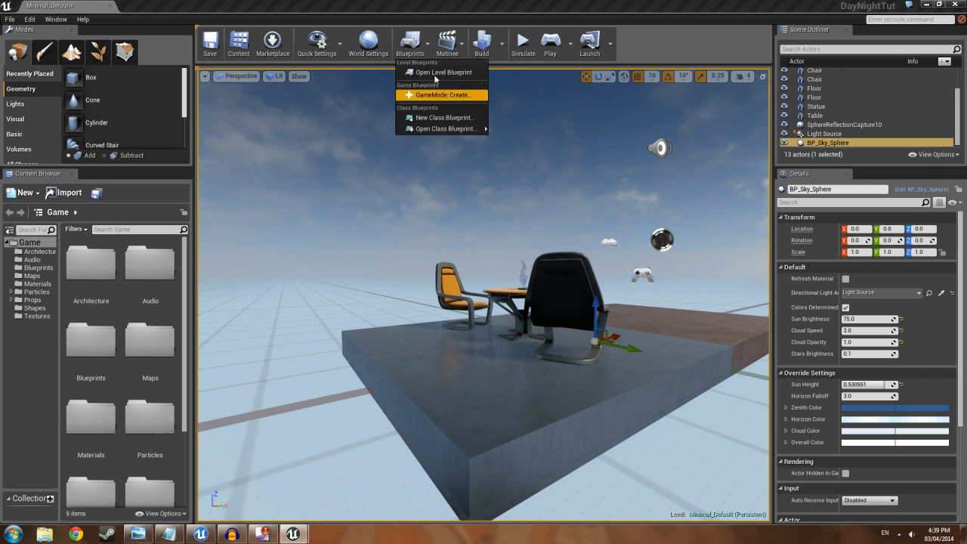
pyautogui.click(440, 72)
pyautogui.doubleClick(338, 258)
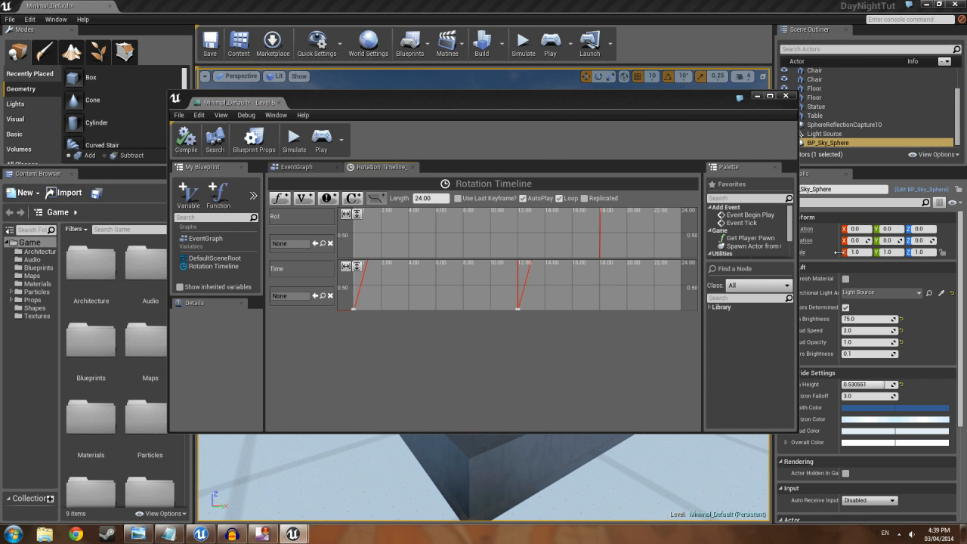
pyautogui.click(309, 168)
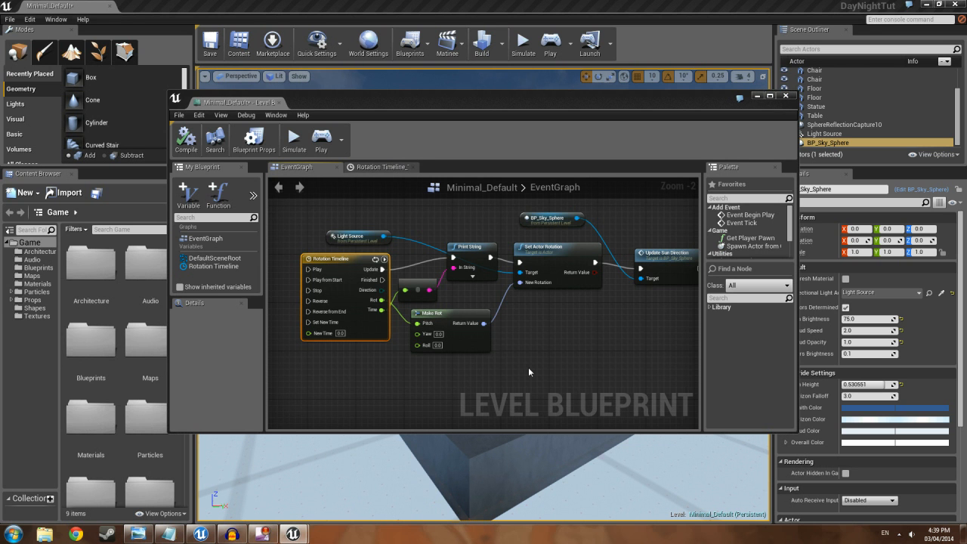
pyautogui.moveTo(656, 364); pyautogui.dragTo(620, 356, button='right')
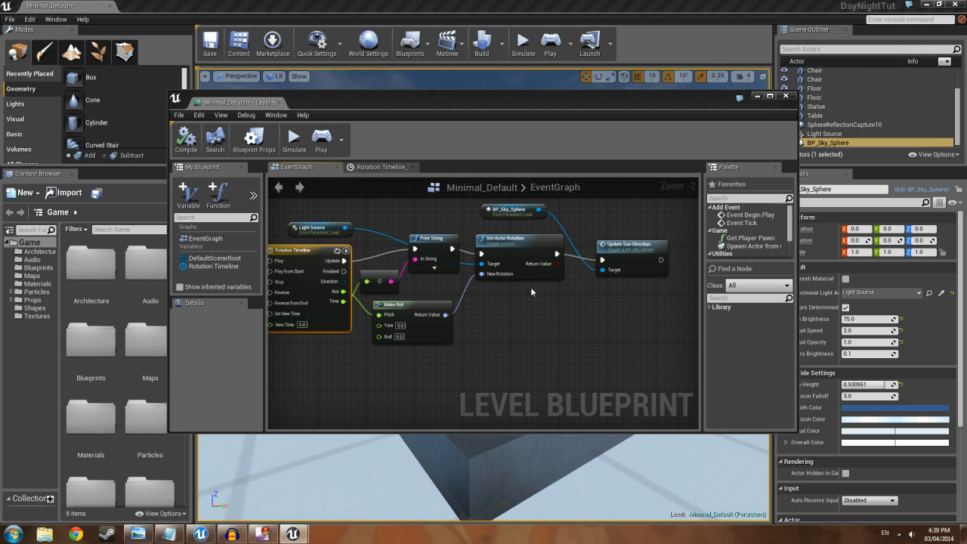
# Move and narrow the Level Blueprint window so that the Scene Outliner and the BP_Sky_Sphere details are uncovered
pyautogui.moveTo(343, 100); pyautogui.dragTo(379, 109)
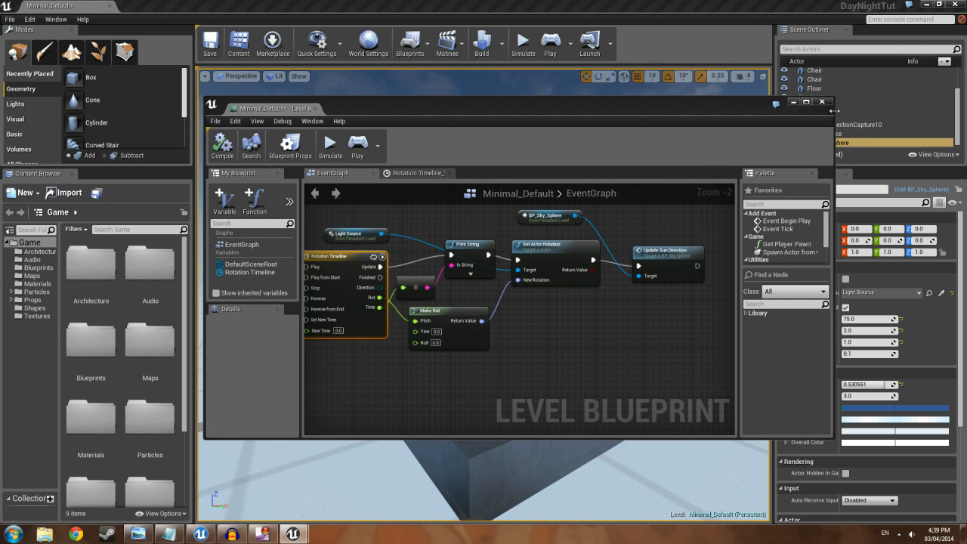
pyautogui.moveTo(833, 111); pyautogui.dragTo(707, 111)
pyautogui.moveTo(591, 98); pyautogui.dragTo(646, 172)
pyautogui.moveTo(259, 175); pyautogui.dragTo(211, 175)
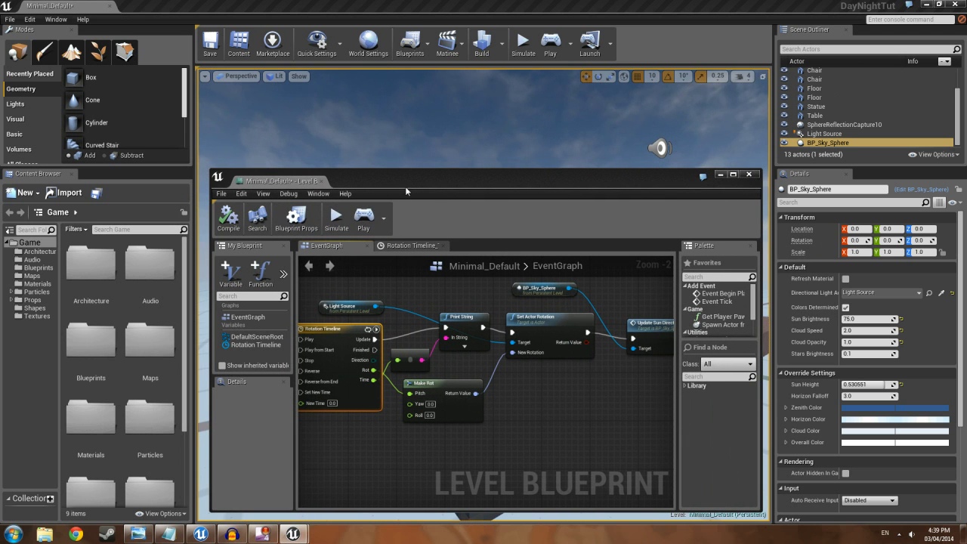